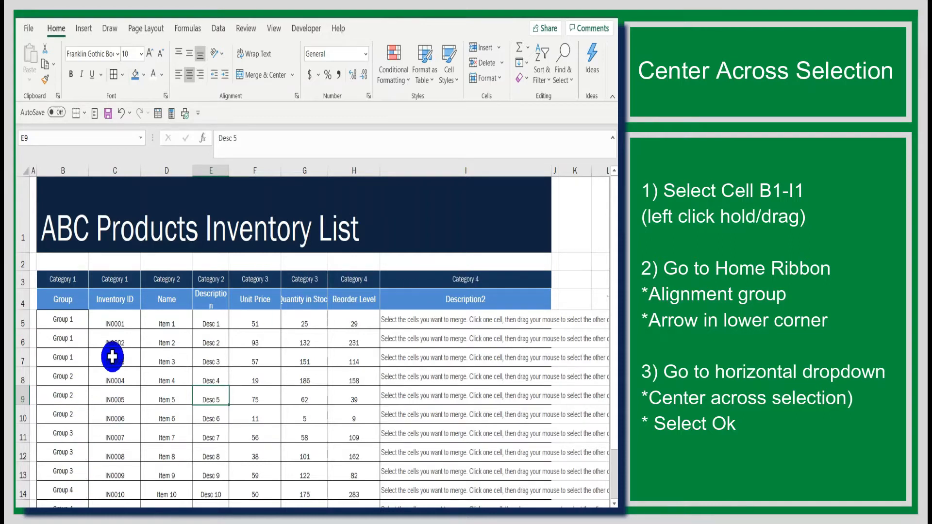
Center the title "ABC Products Inventory List" over cells B1:I1 using the Center Across Selection horizontal alignment
click(73, 221)
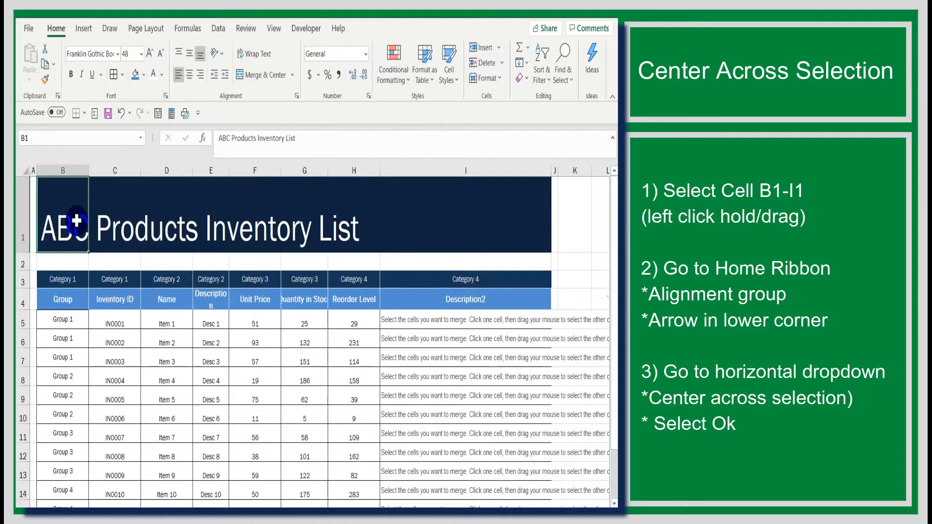
drag(65, 223, 442, 230)
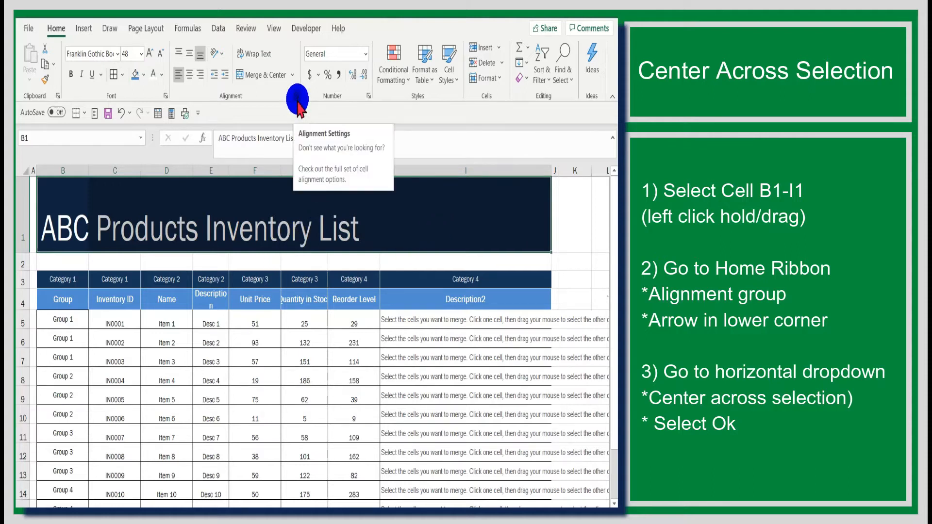
click(293, 75)
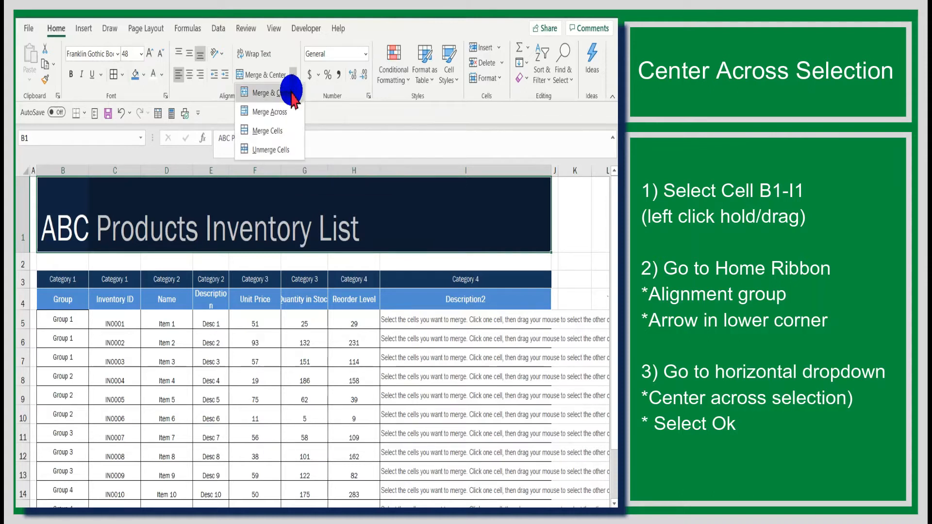
click(284, 54)
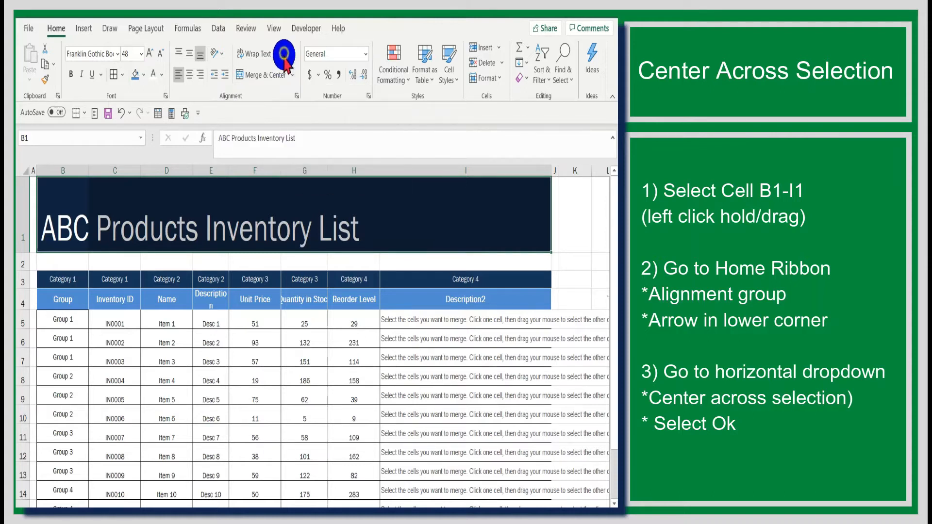
click(297, 96)
click(303, 167)
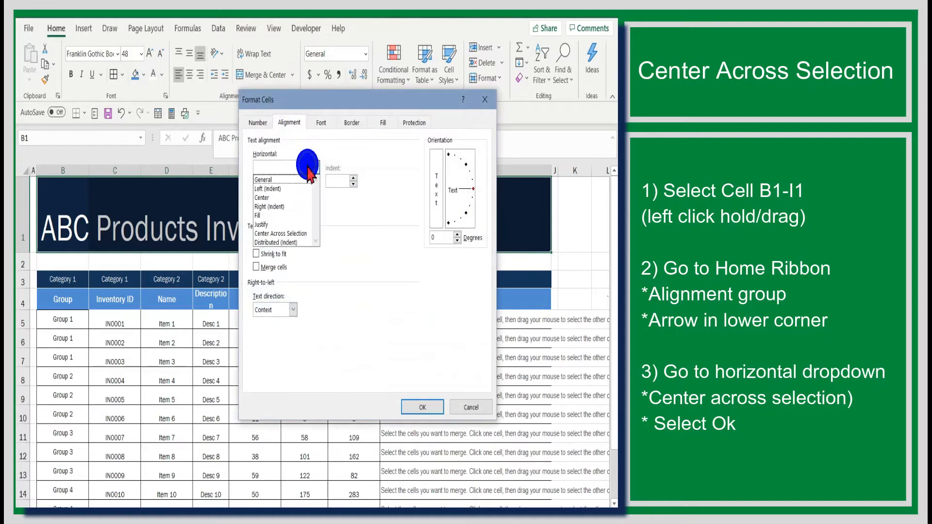
click(303, 234)
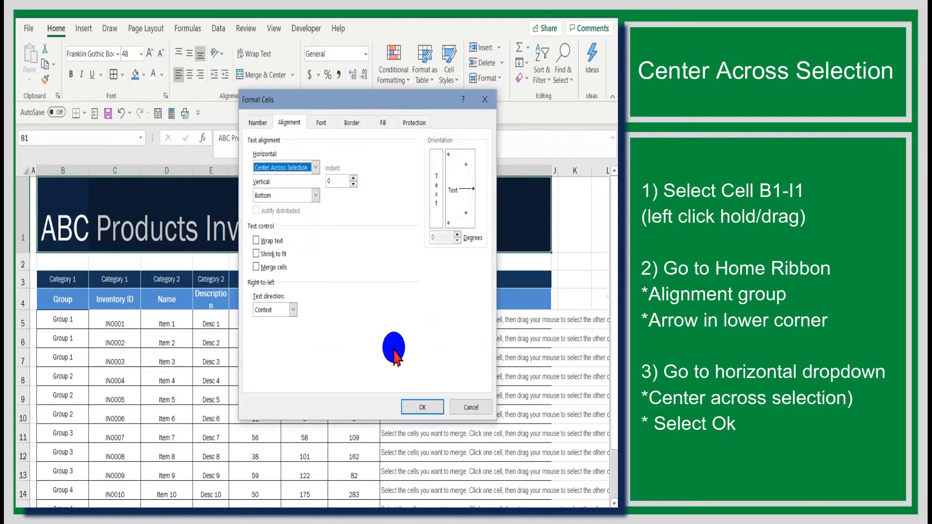
click(418, 407)
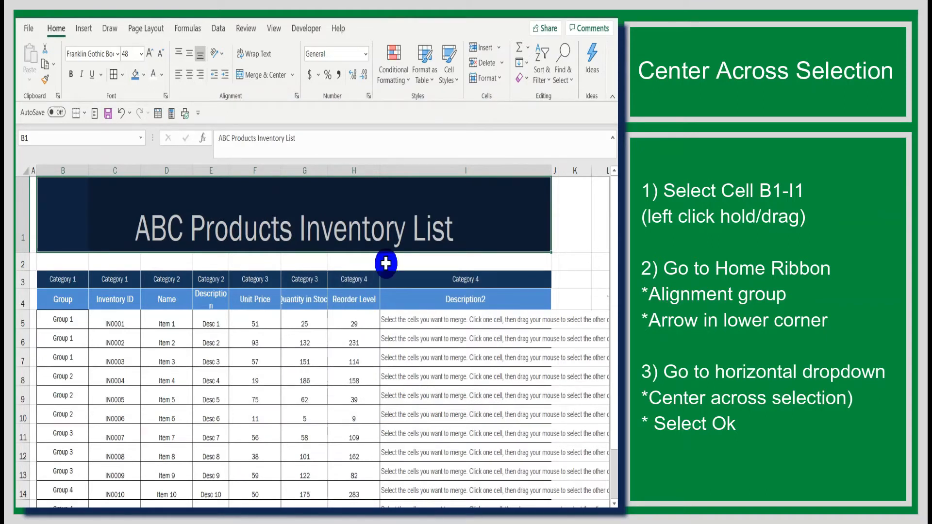
click(581, 262)
Check cell B1 and its cell reference to see where the title text is stored
click(80, 225)
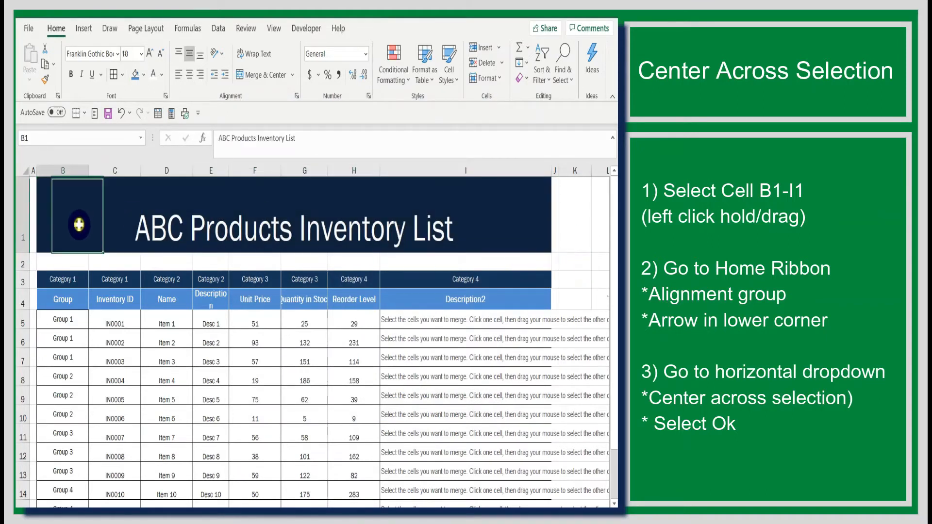
click(26, 138)
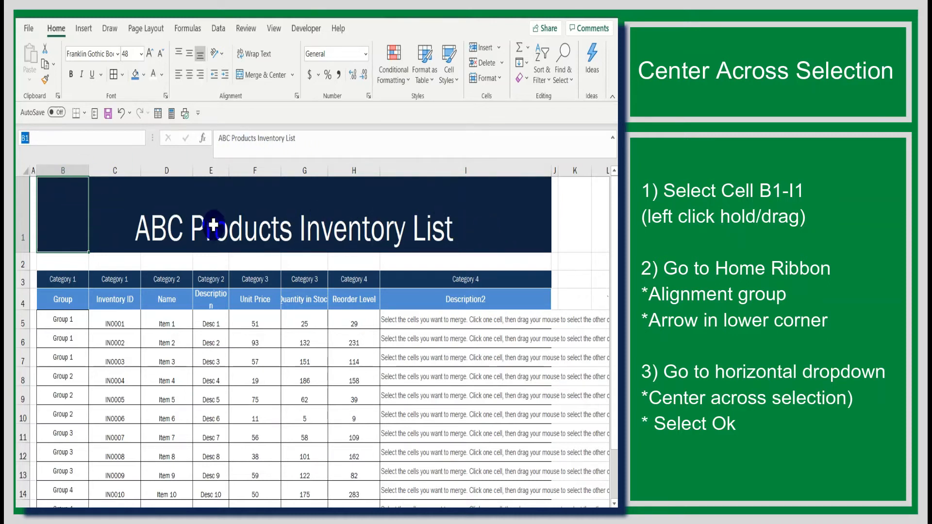
click(71, 265)
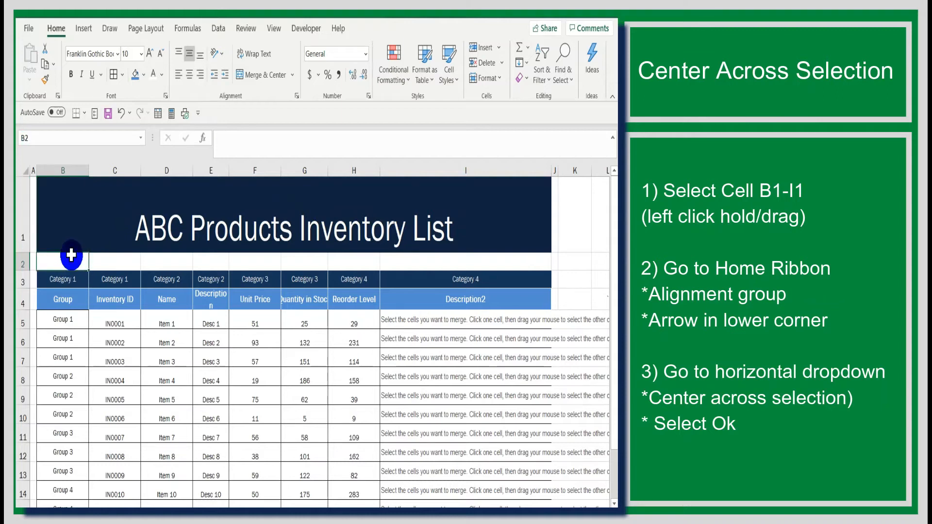
Apply Merge & Center to cells B1:I1, which hold the inventory list title
click(64, 220)
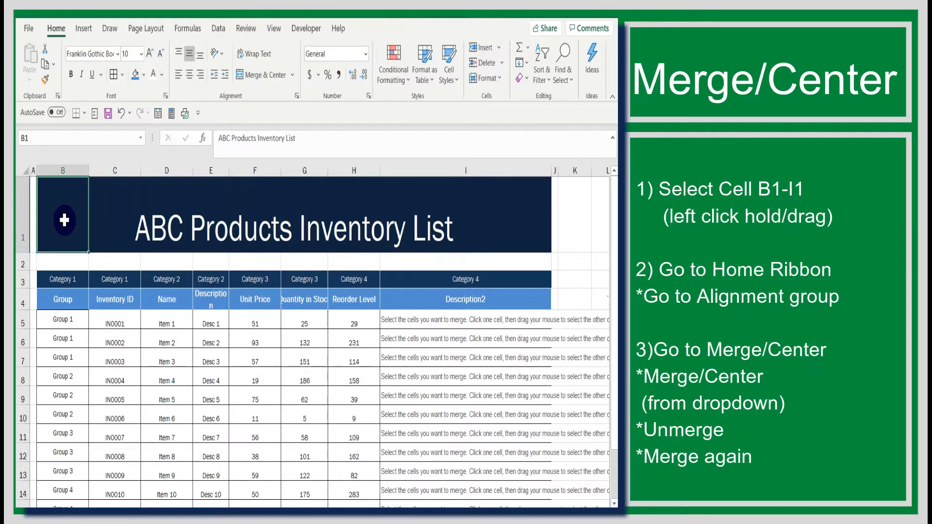
drag(64, 220, 421, 224)
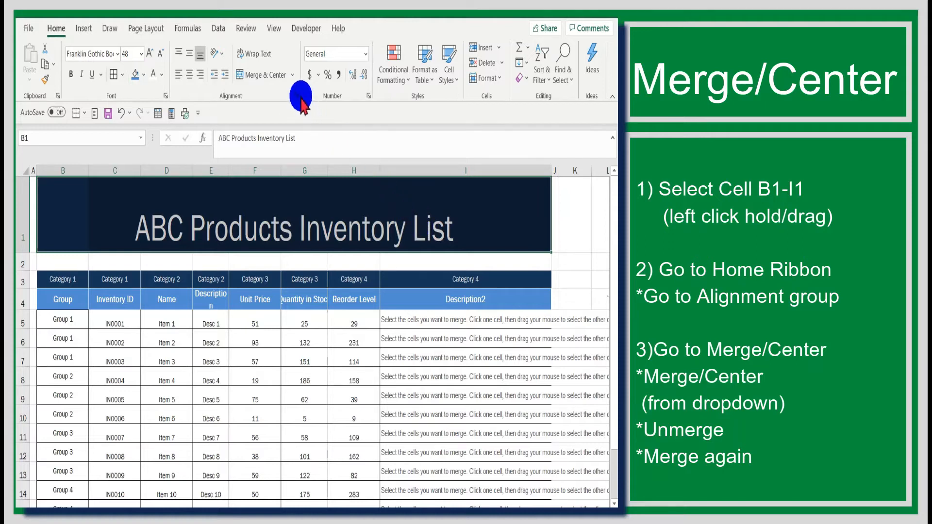
click(294, 83)
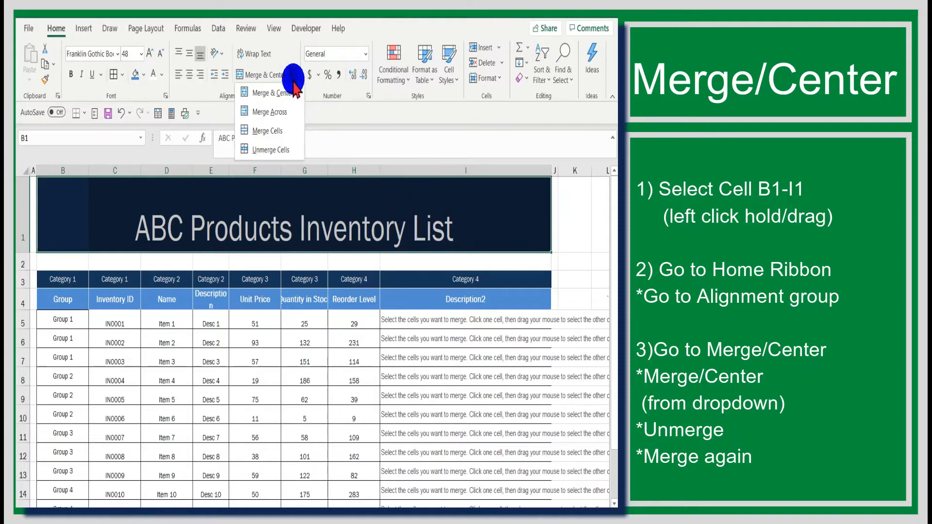
click(292, 92)
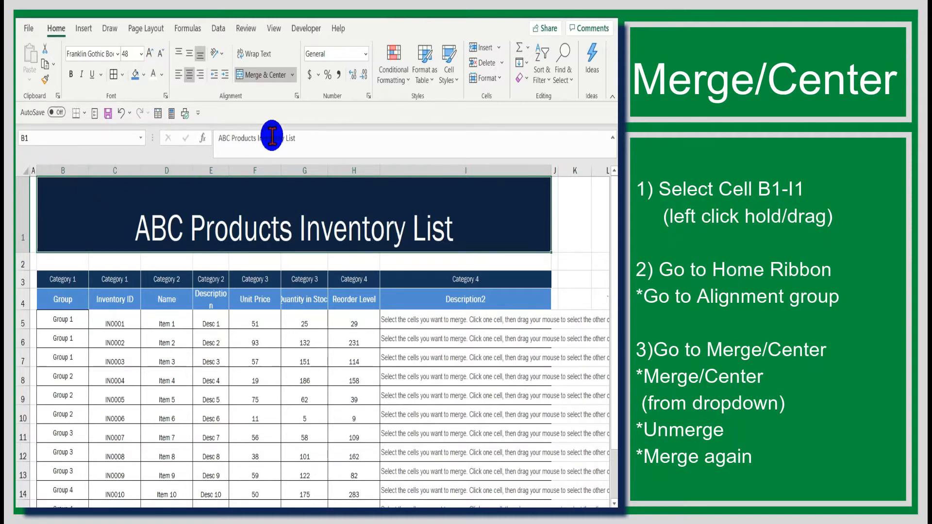
Unmerge the title cell so that B1:I1 are separate cells
click(291, 76)
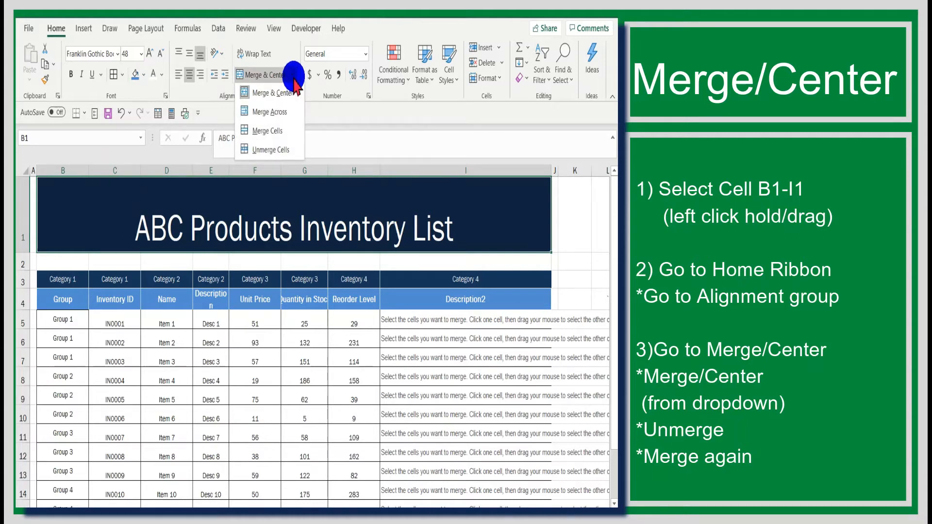
click(282, 150)
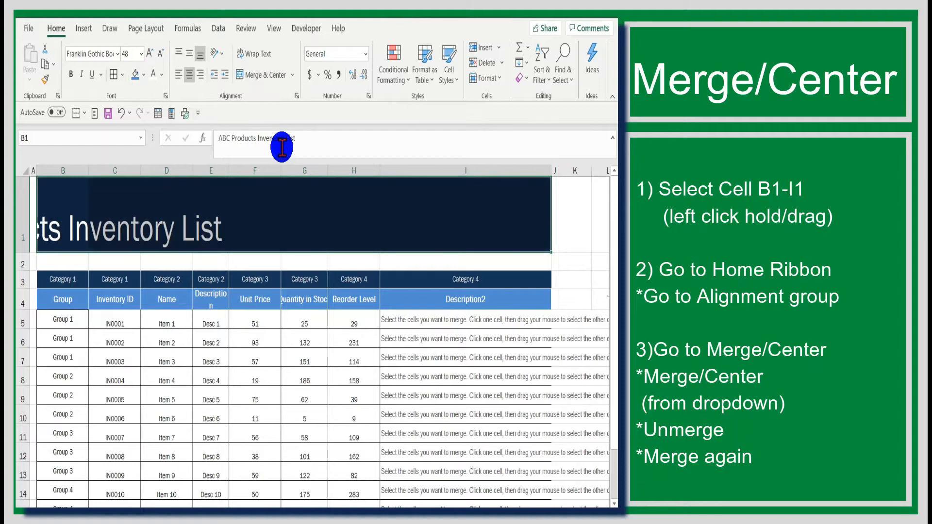
click(194, 261)
Select the title range B1:I1 and apply Merge & Center to it again
click(62, 203)
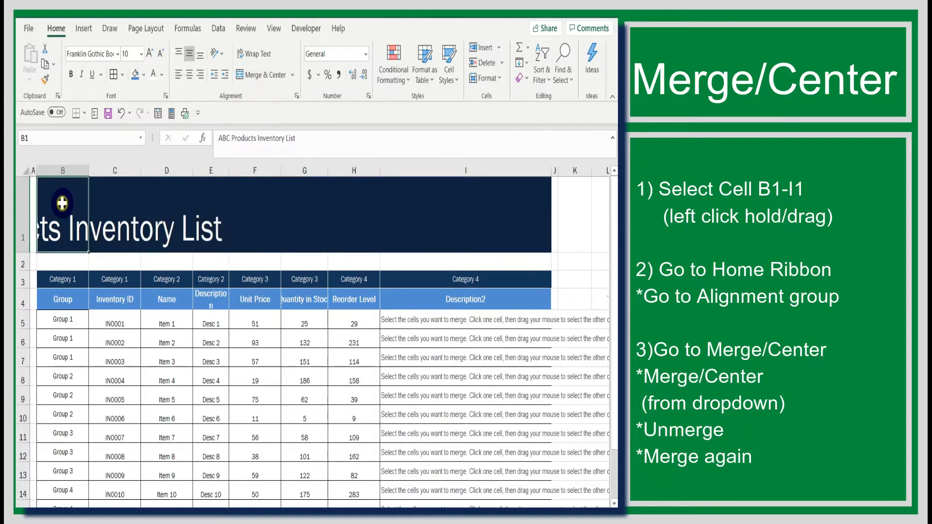
drag(63, 204, 433, 233)
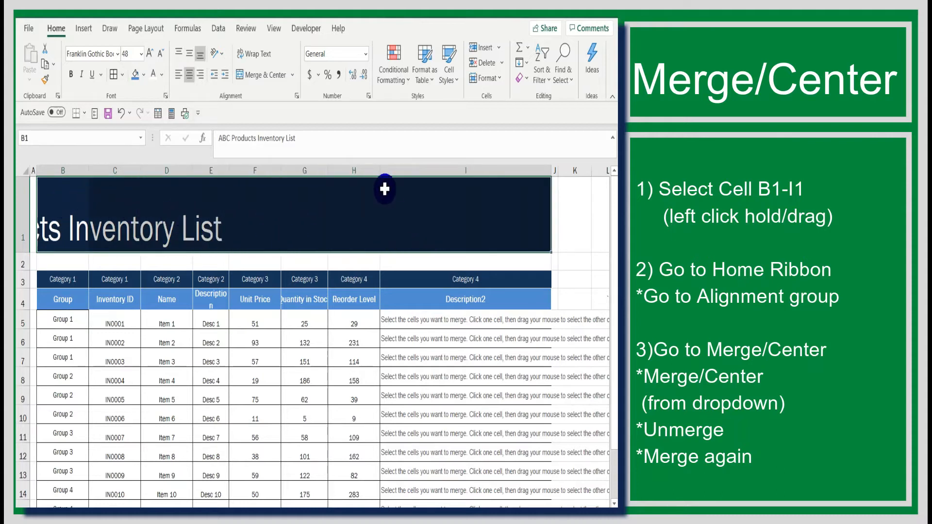
click(293, 75)
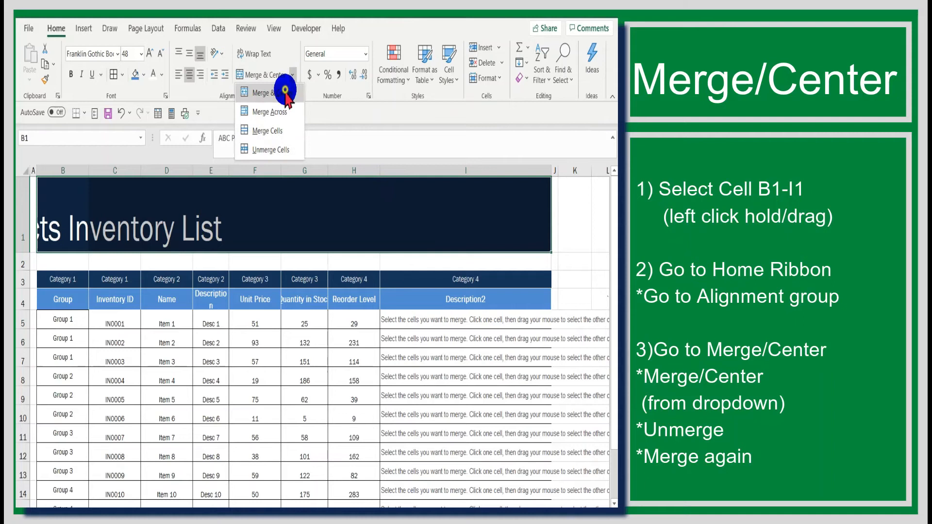
click(281, 90)
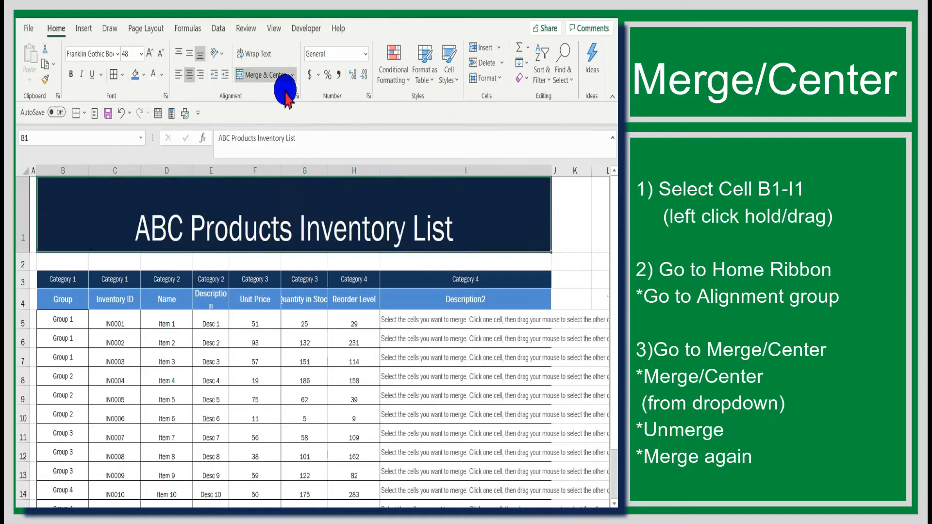
click(191, 261)
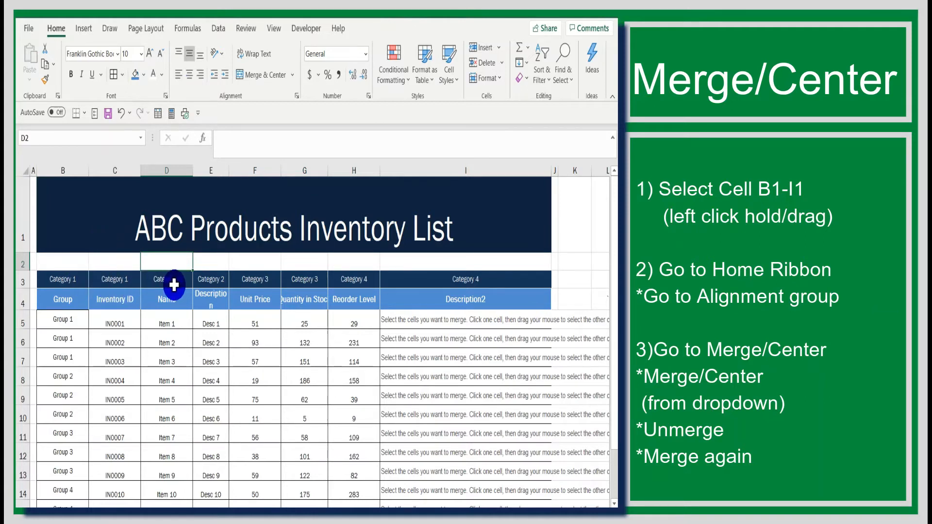
Merge and center the two Category 1 header cells B3:C3, accepting that only the upper-left value is kept
click(74, 280)
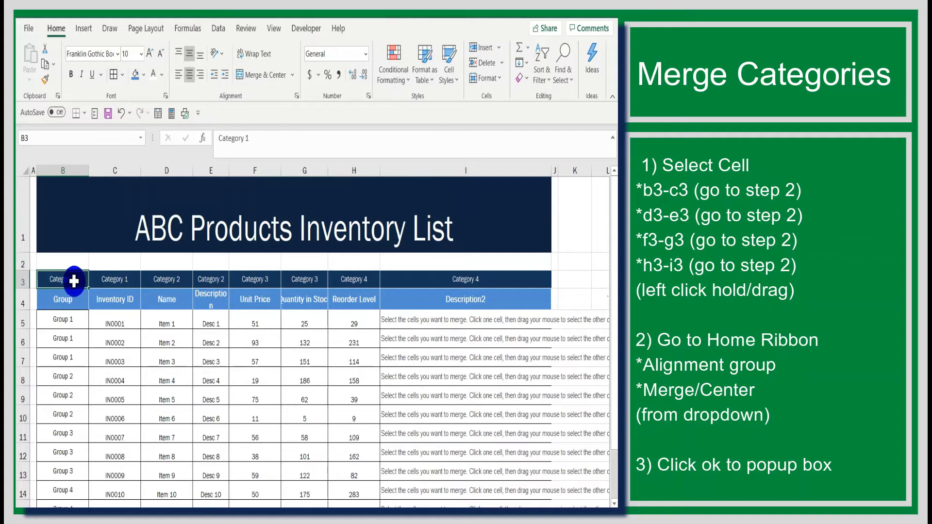
drag(74, 281, 107, 280)
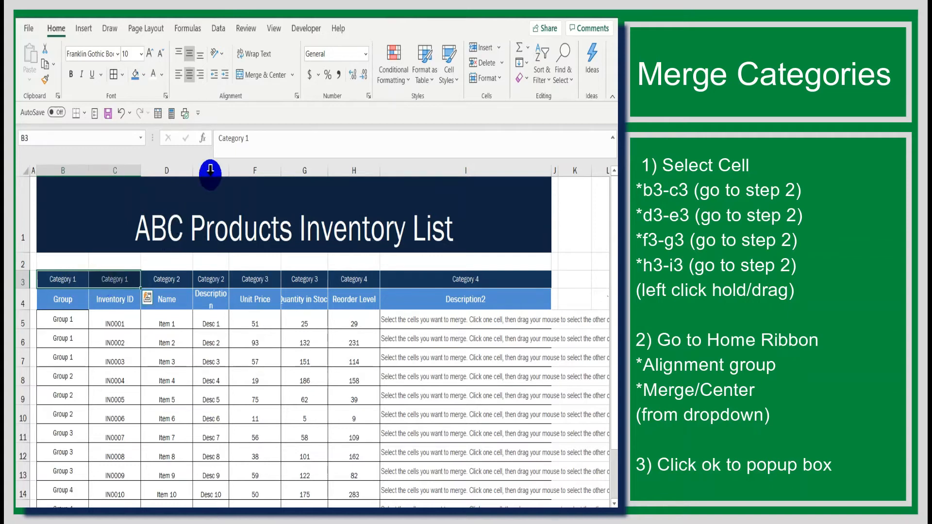
click(293, 76)
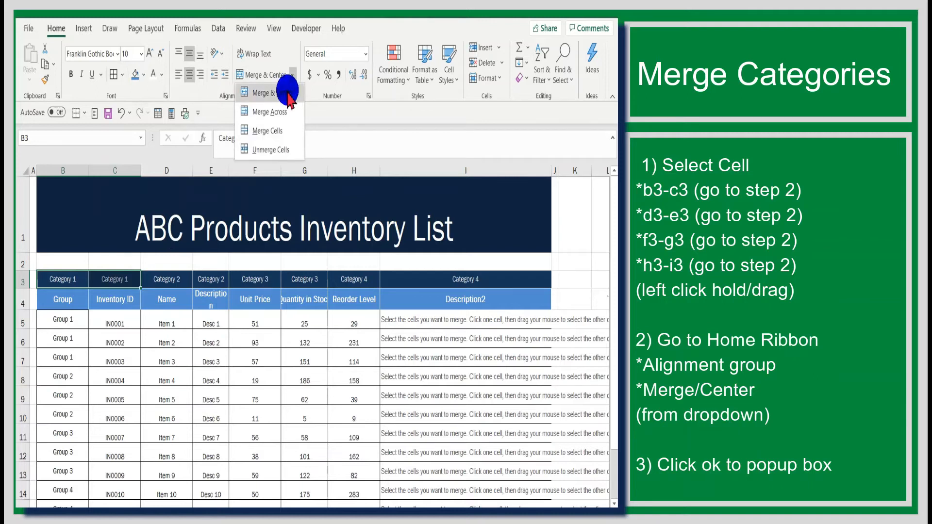
click(286, 93)
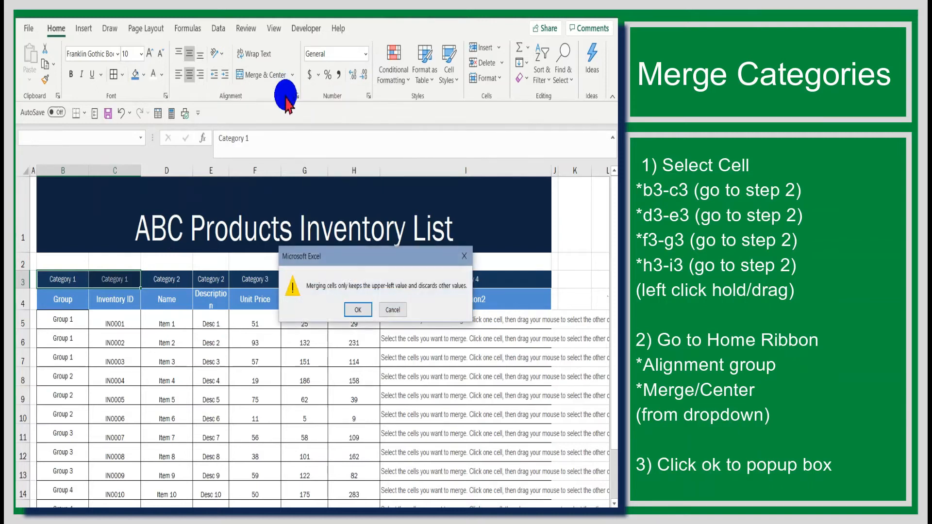
click(360, 311)
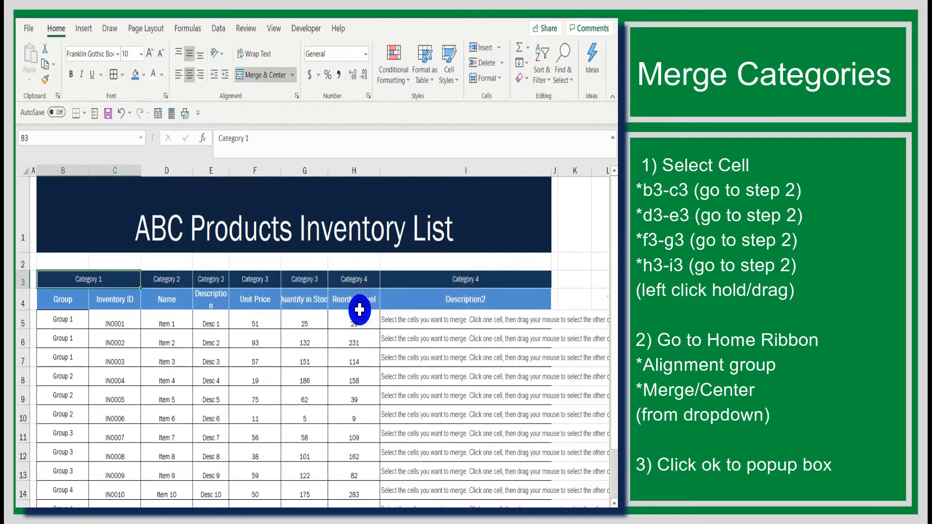
click(192, 391)
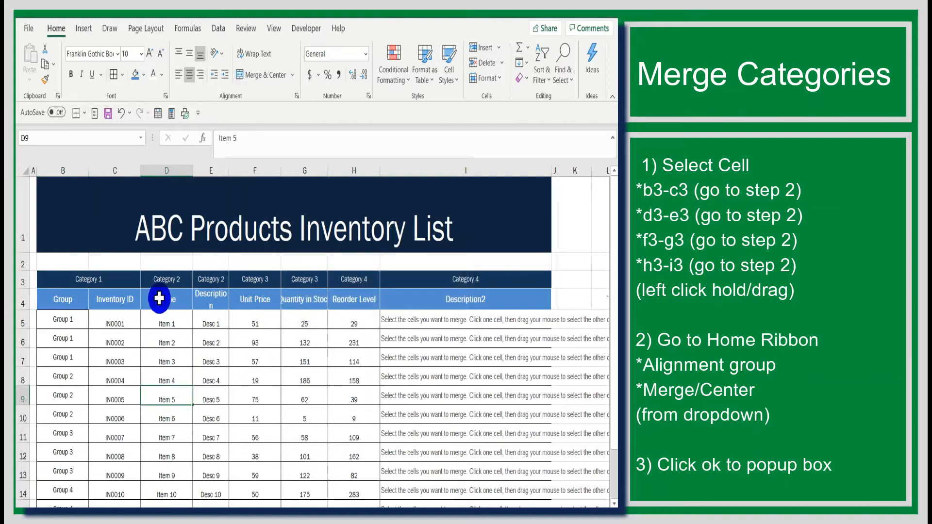
Merge and center the two Category 2 header cells D3:E3, keeping only the upper-left value
click(161, 279)
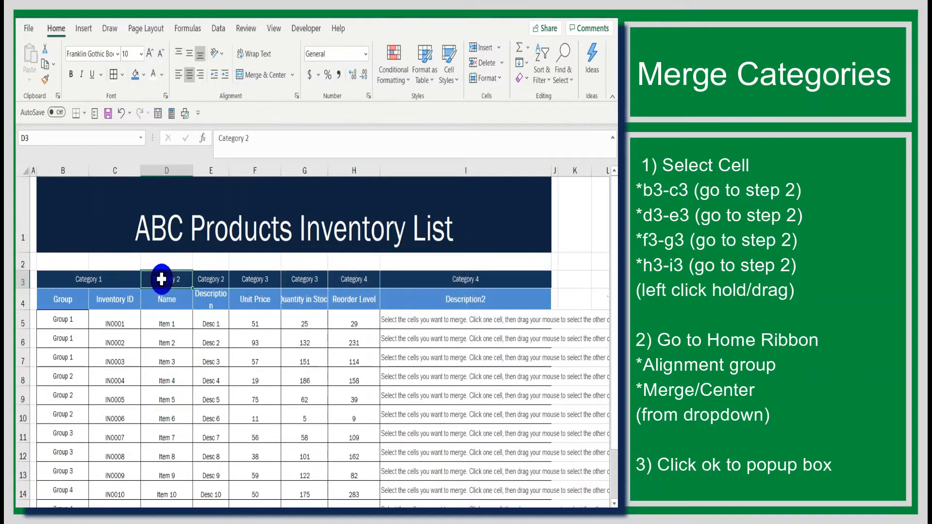
drag(172, 280, 204, 280)
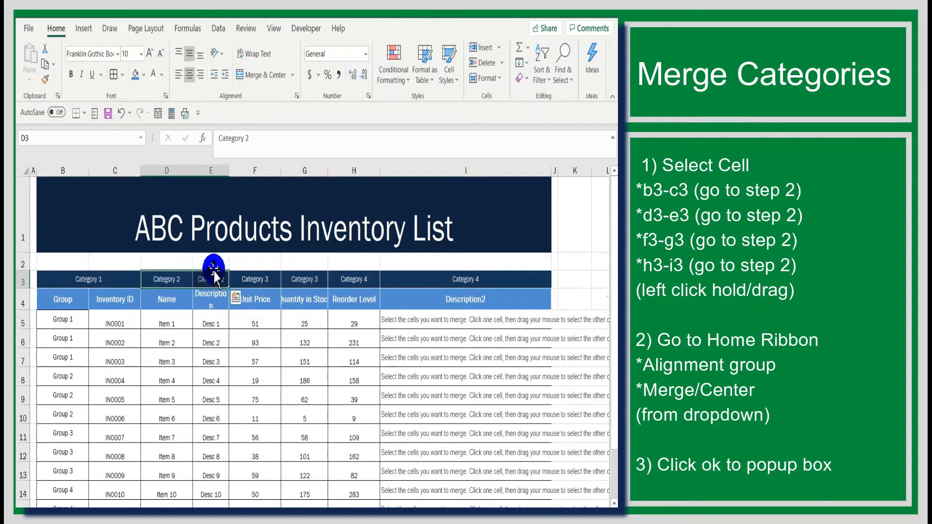
click(293, 76)
click(289, 89)
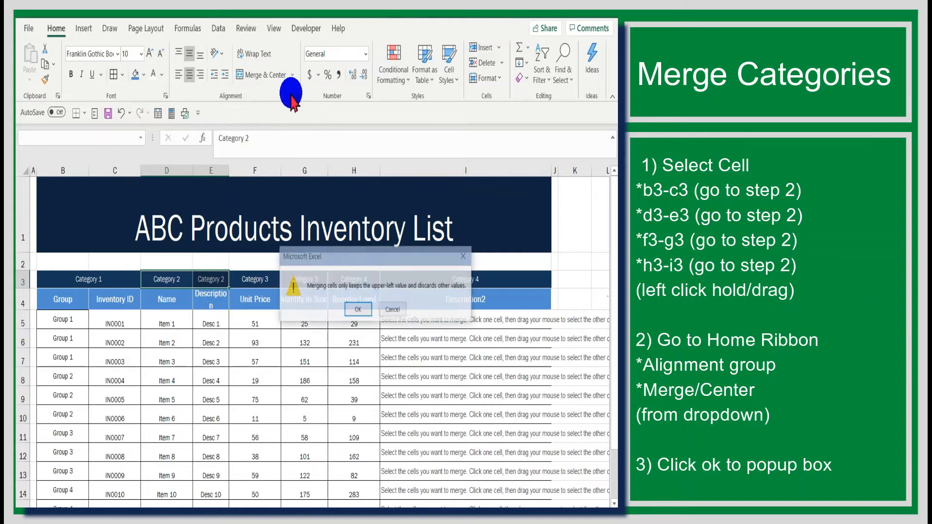
click(364, 310)
click(313, 352)
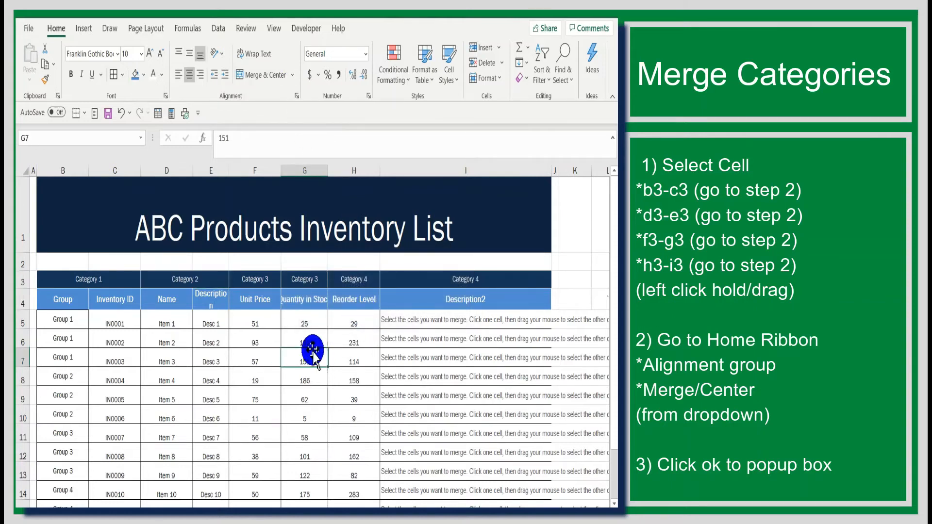
Merge and center the two Category 3 header cells F3:G3, keeping only the upper-left value
click(258, 283)
drag(258, 283, 292, 286)
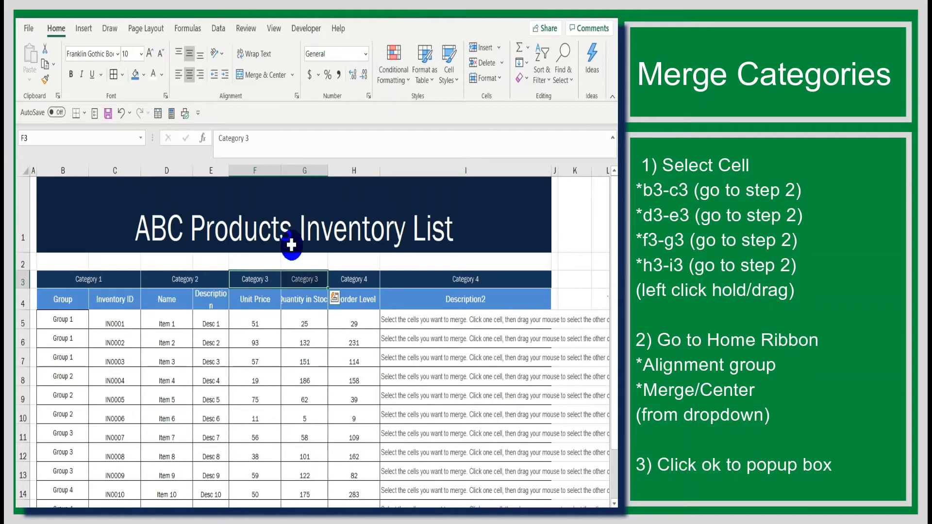
click(293, 74)
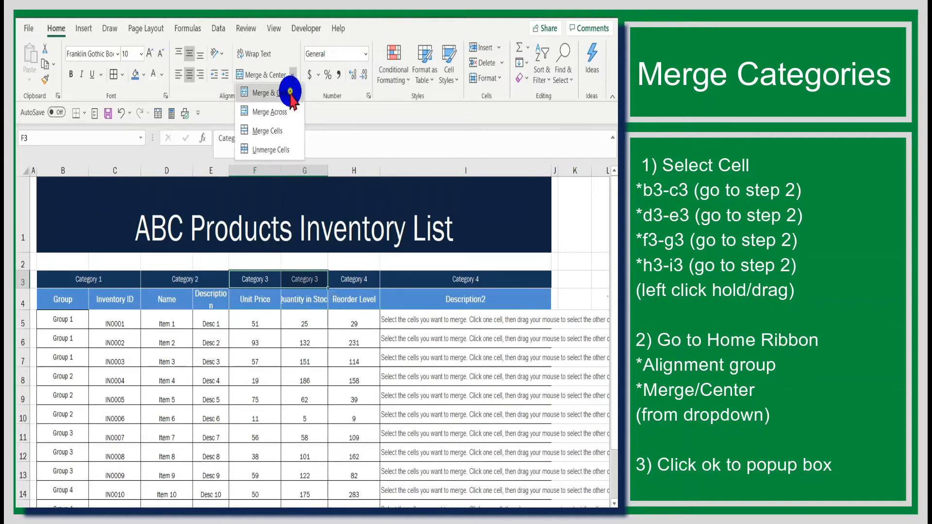
click(291, 93)
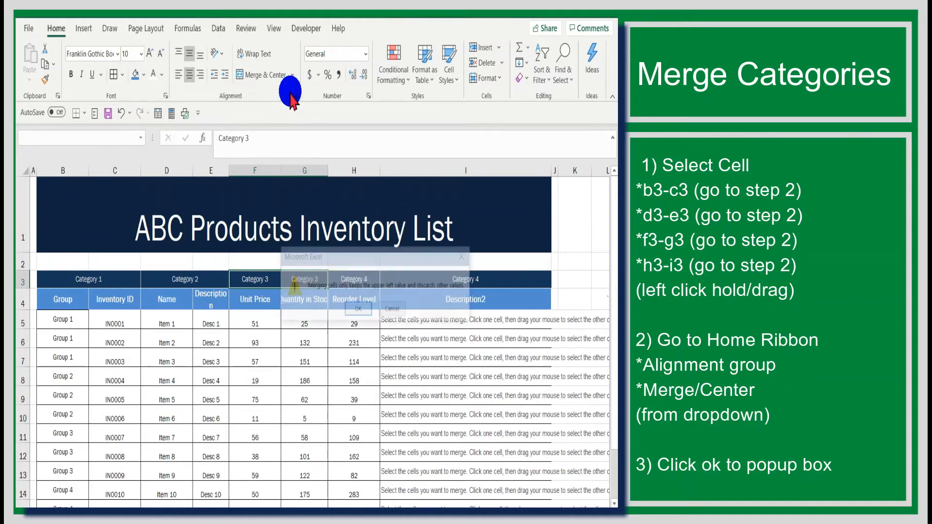
click(351, 310)
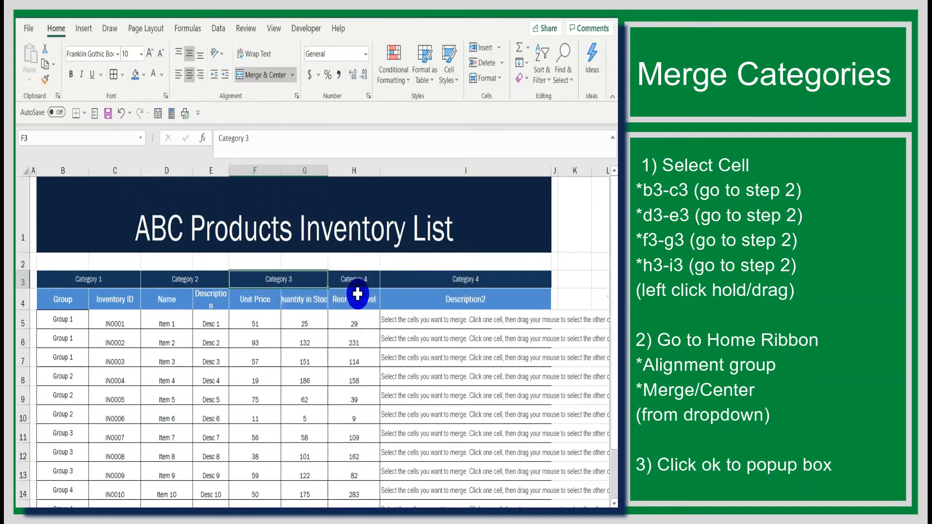
Merge and center the two Category 4 header cells H3:I3, keeping only the upper-left value
drag(355, 279, 401, 280)
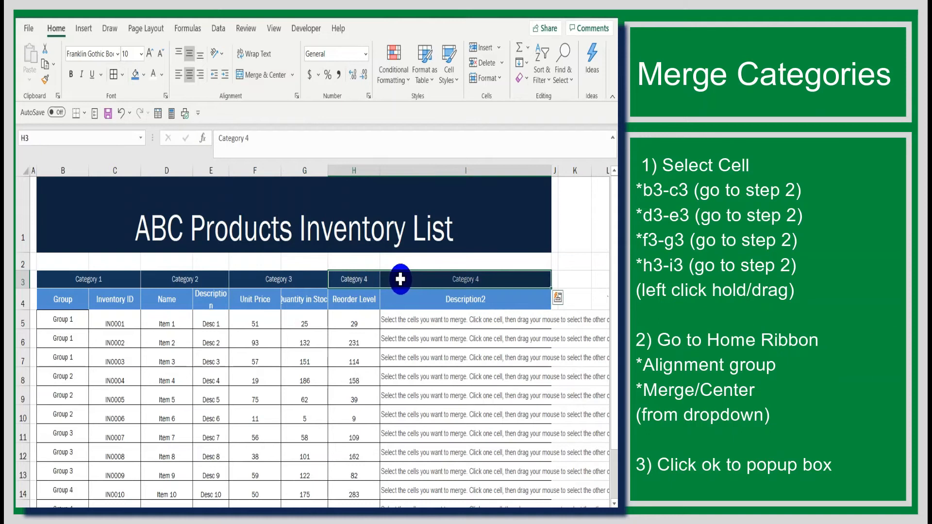
click(293, 75)
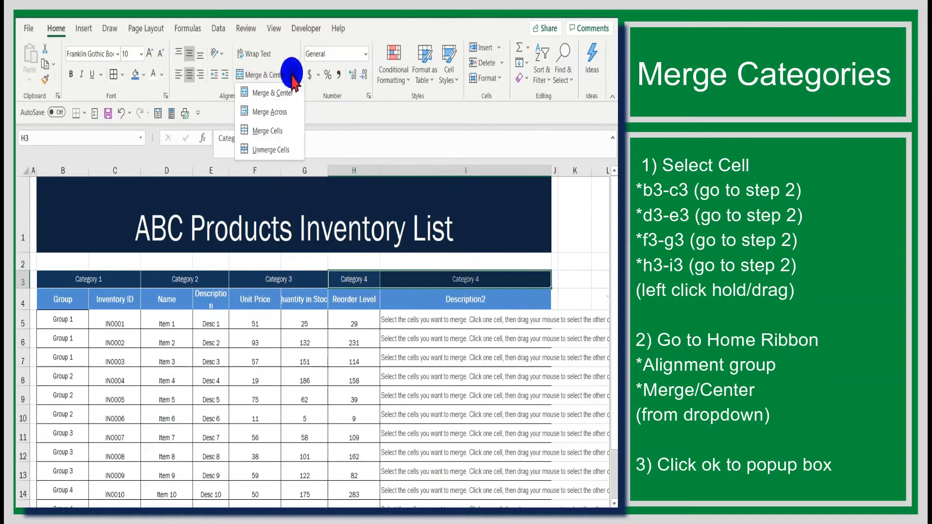
click(290, 91)
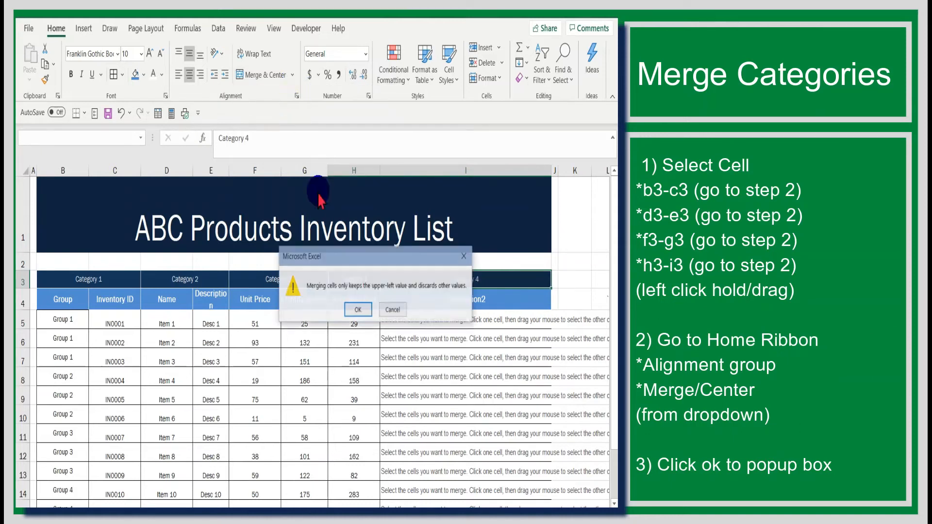
click(358, 309)
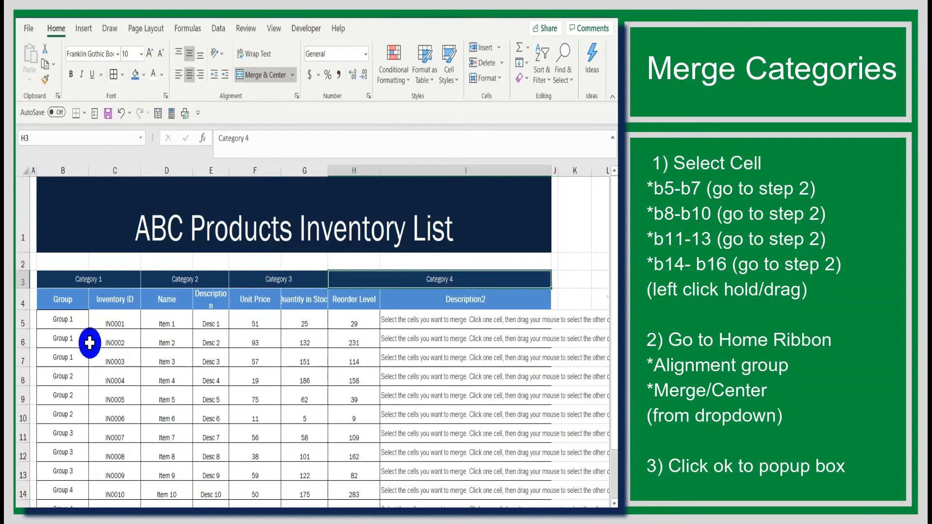
Merge and center the three Group 1 cells B5:B7, keeping only the upper-left value
scroll(81, 324, down, 1)
scroll(81, 324, up, 1)
scroll(79, 323, down, 1)
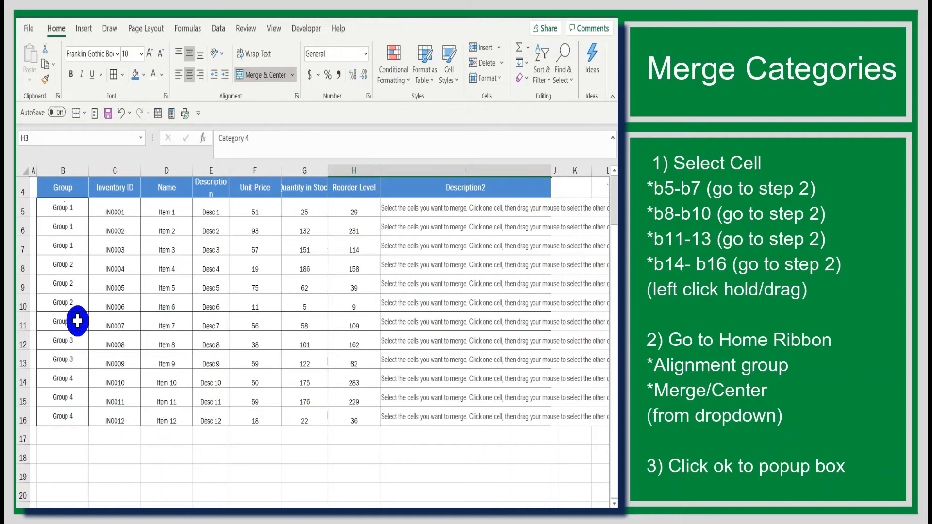
click(71, 207)
drag(70, 208, 70, 245)
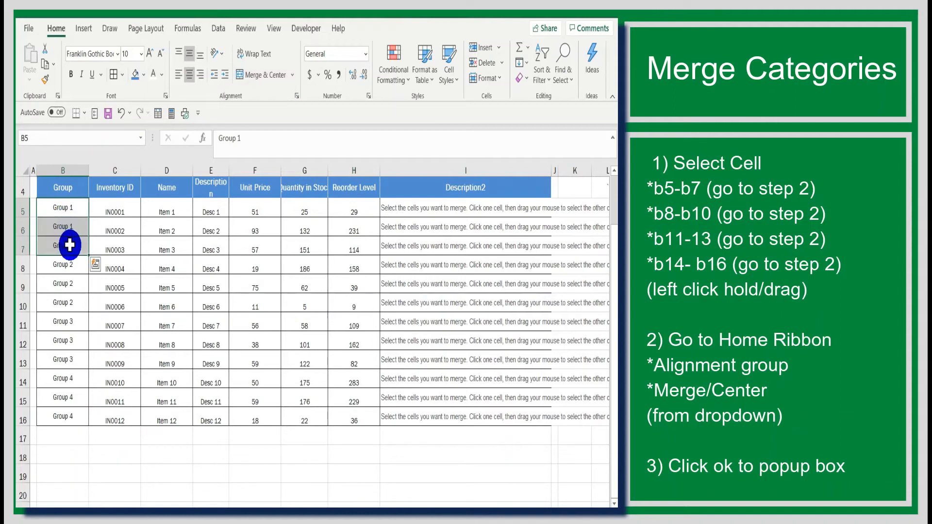
click(293, 76)
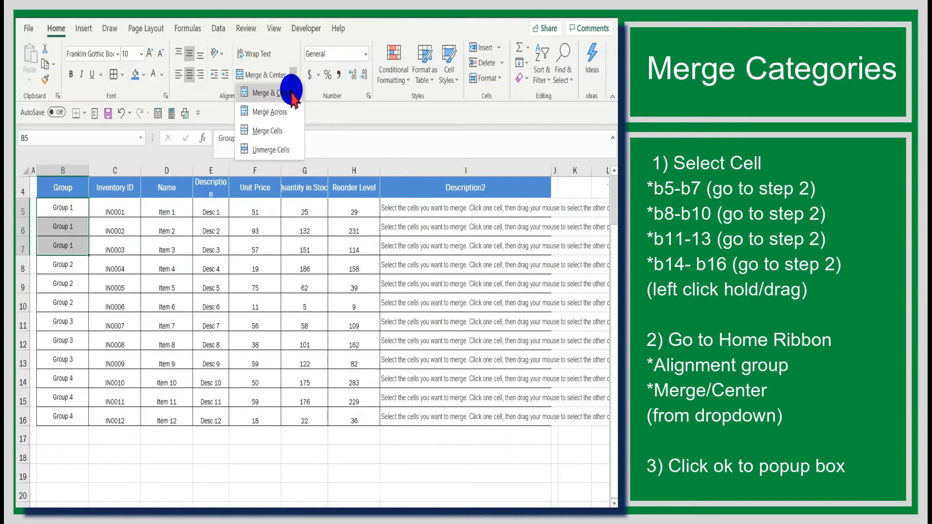
click(293, 94)
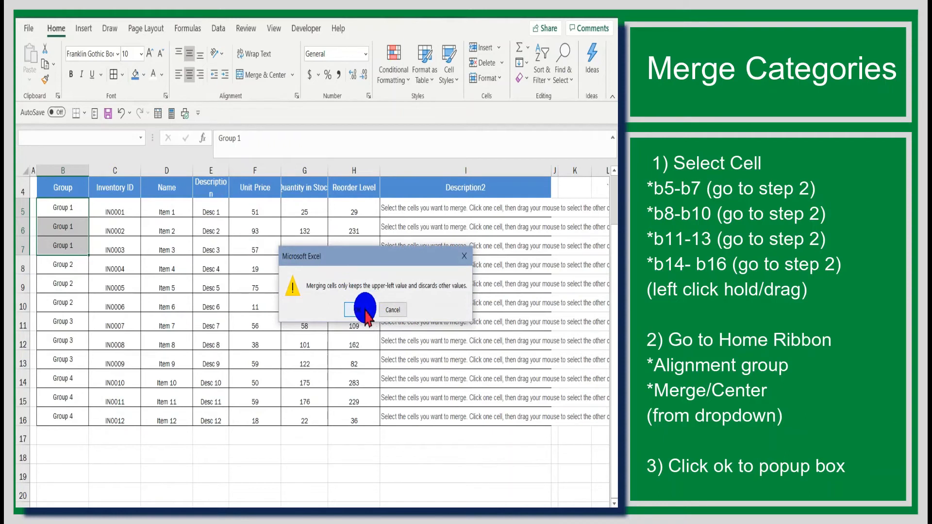
click(363, 309)
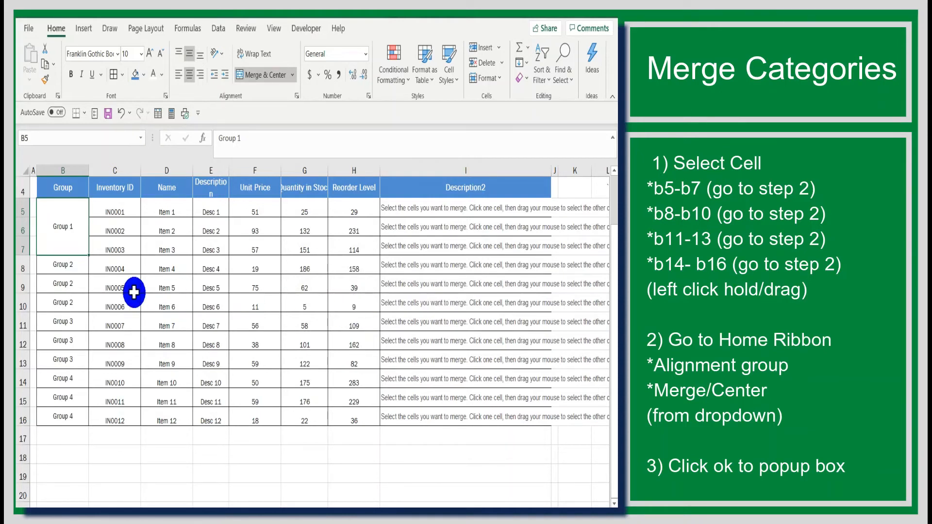
Merge and center the three Group 2 cells B8:B10, accepting that the other values are discarded
click(68, 267)
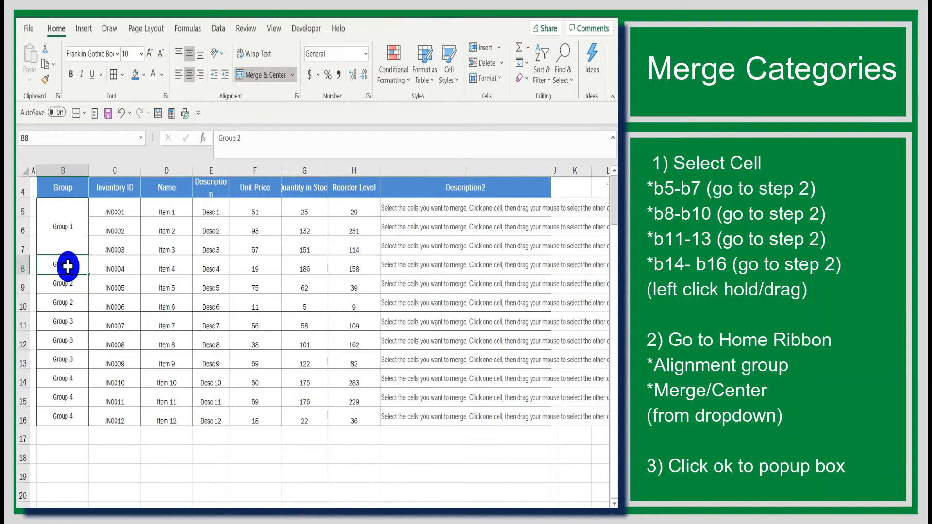
drag(67, 266, 63, 304)
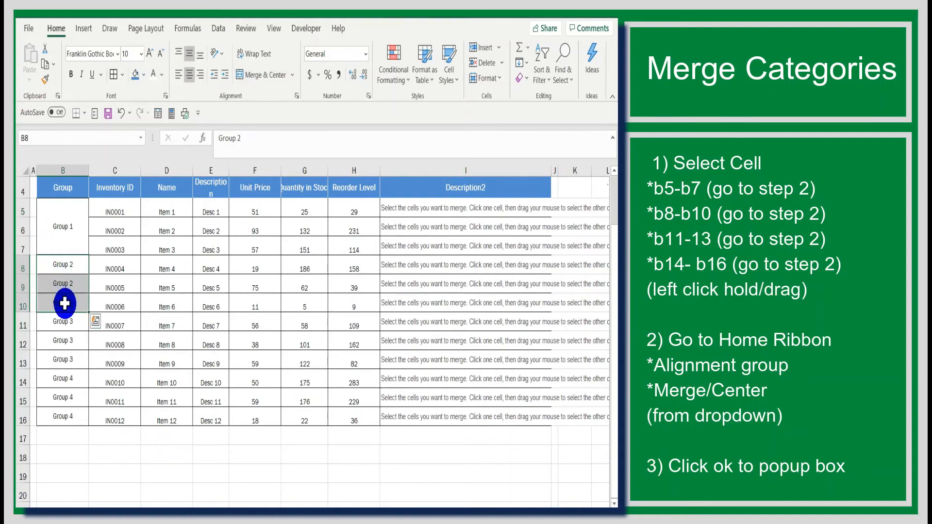
click(293, 76)
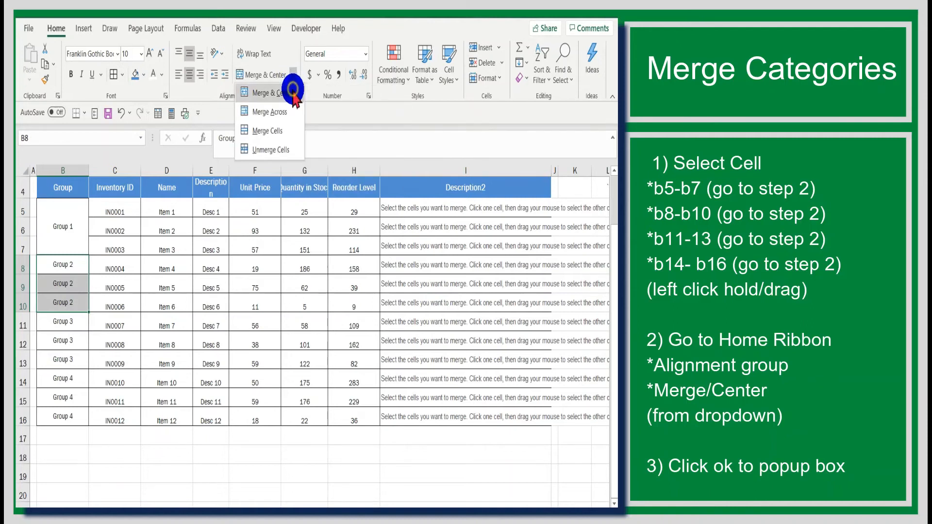
click(294, 92)
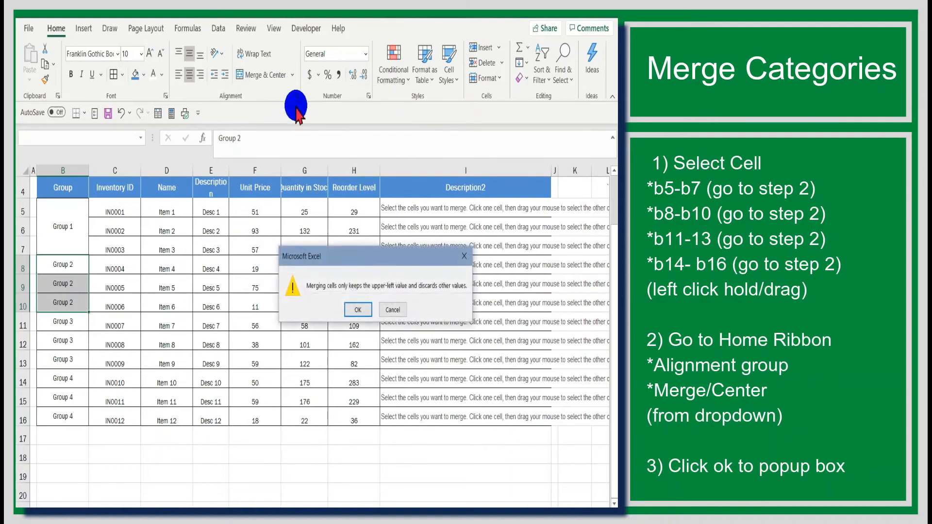
click(352, 313)
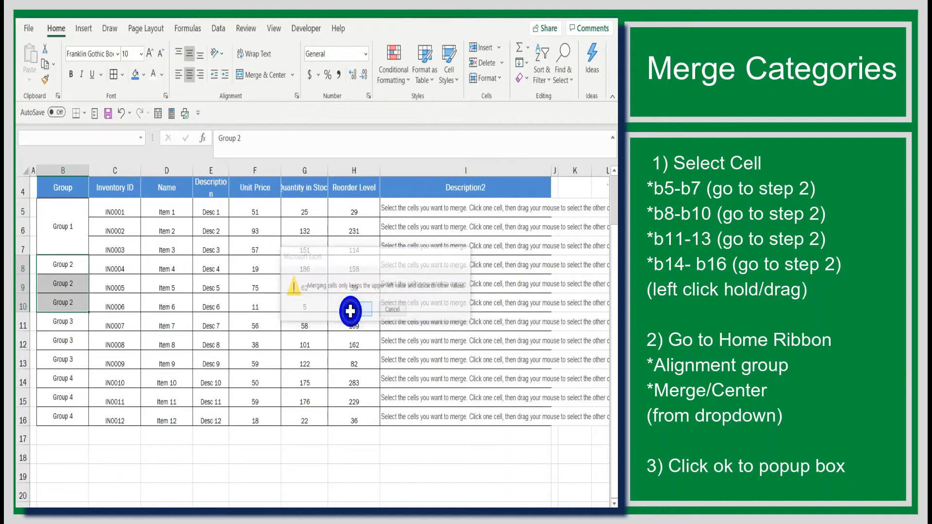
Merge and center the three Group 3 cells B11:B13, keeping only the upper-left value
click(69, 325)
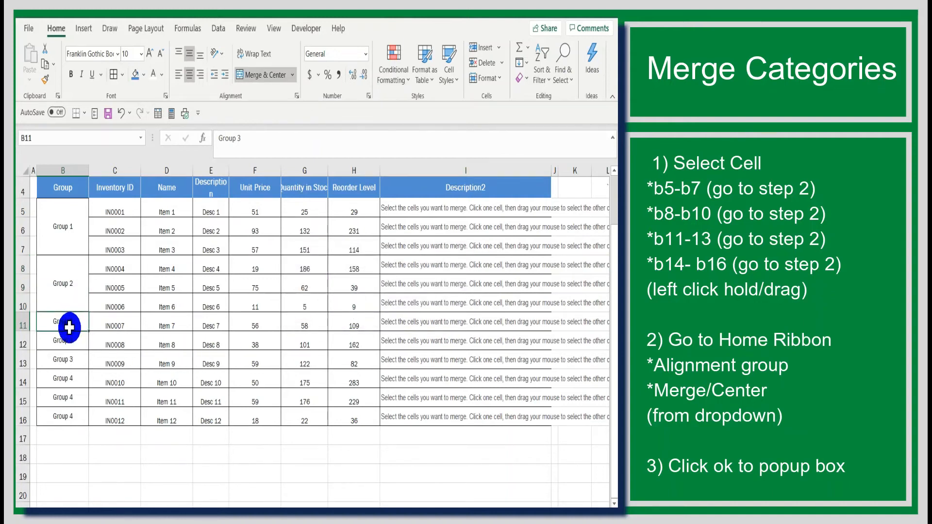
drag(69, 328, 73, 359)
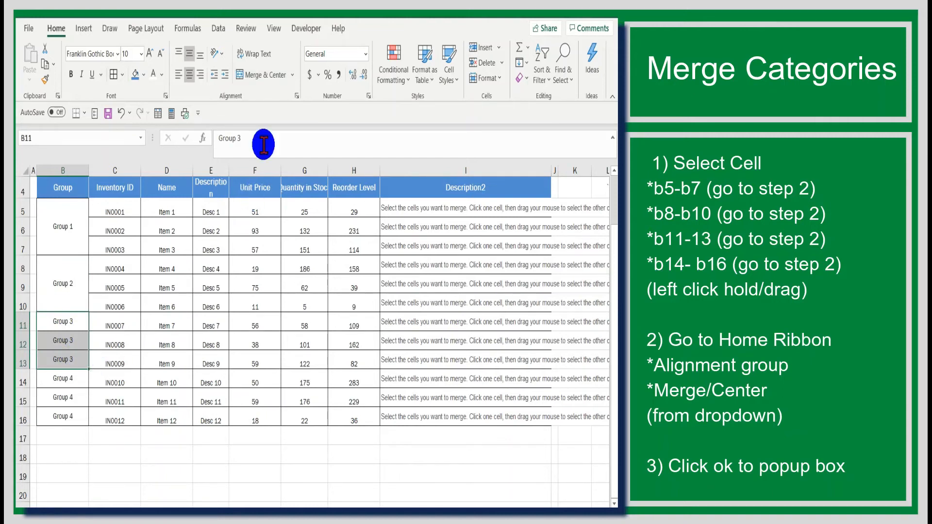
click(293, 75)
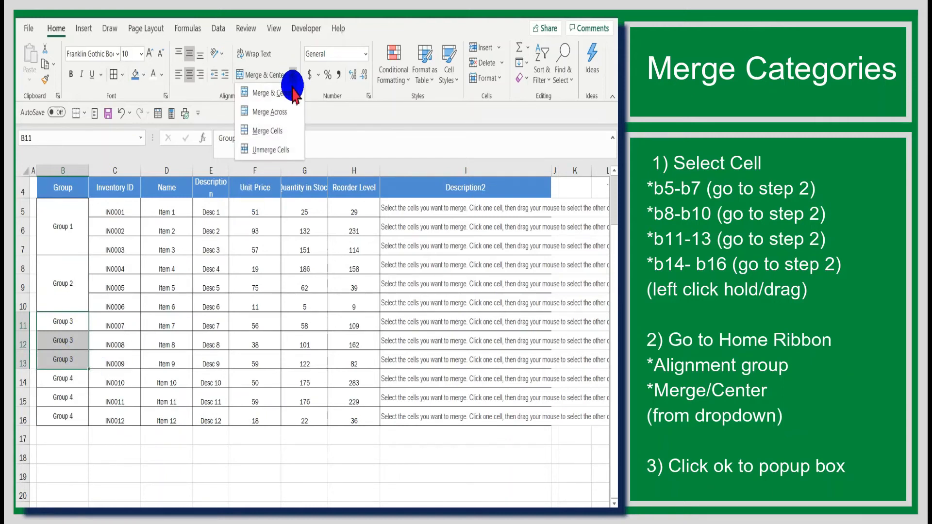
click(293, 93)
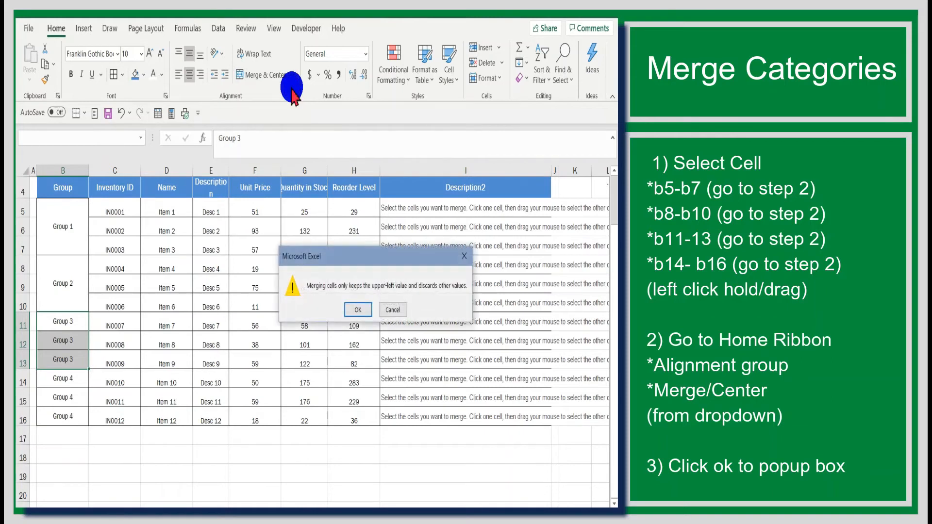
click(358, 310)
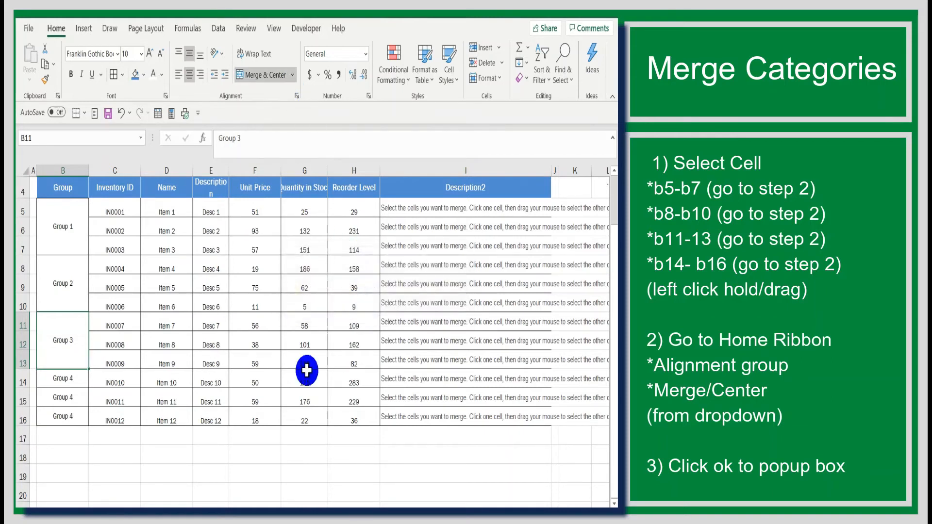
Merge and center the three Group 4 cells B14:B16, keeping only the upper-left value, and deselect them
click(81, 378)
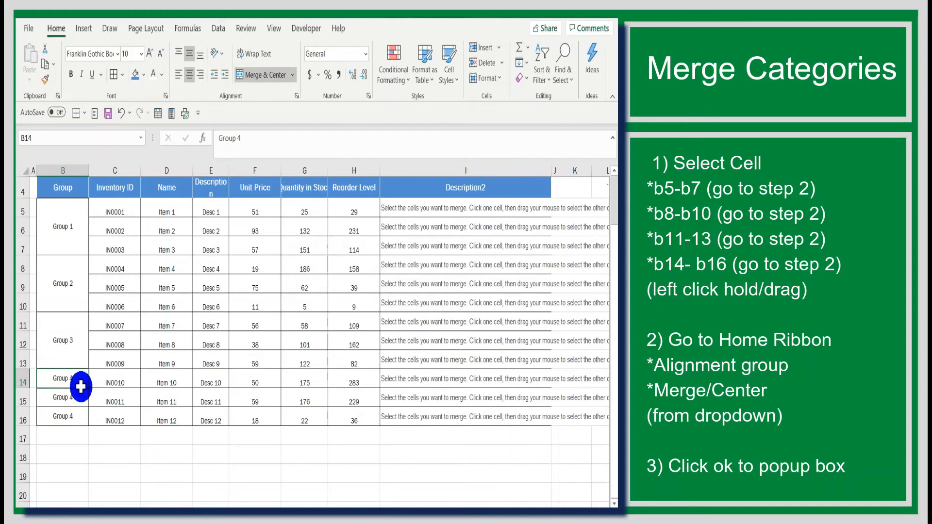
drag(81, 387, 79, 410)
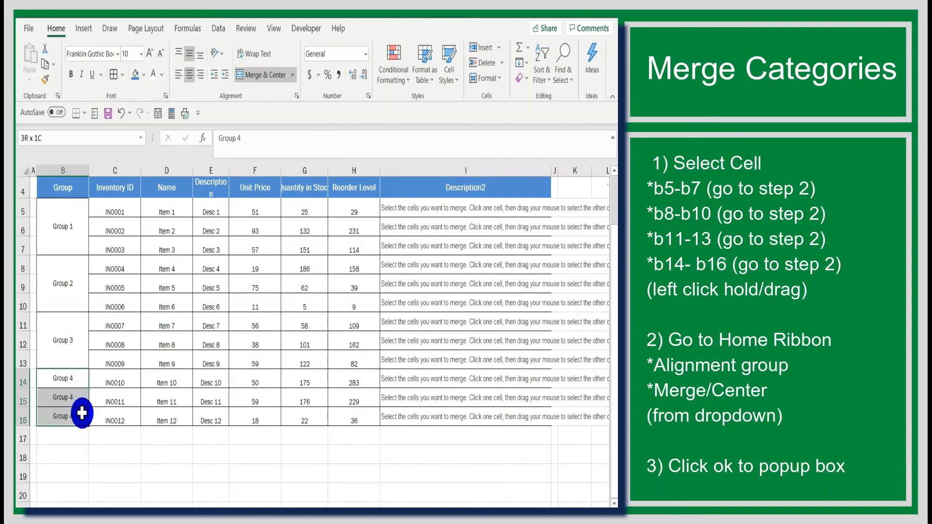
click(295, 77)
click(292, 90)
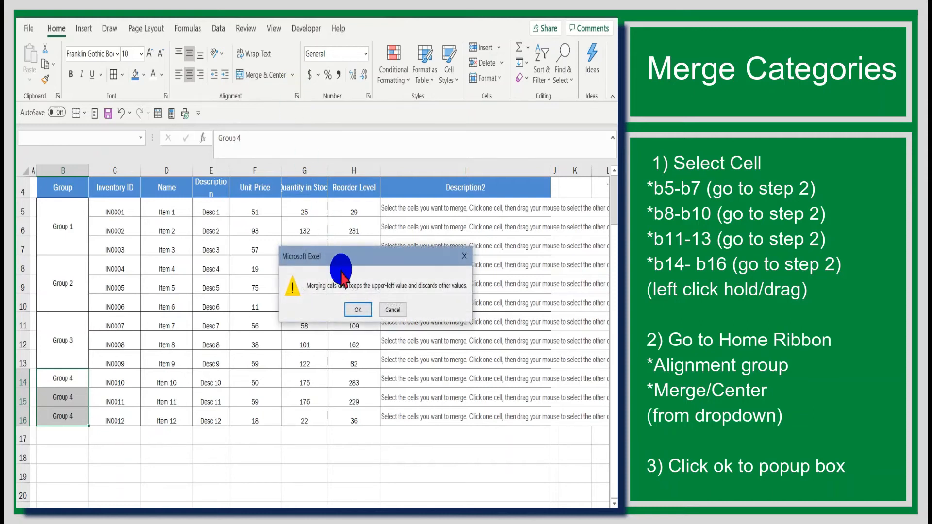
click(358, 310)
click(341, 339)
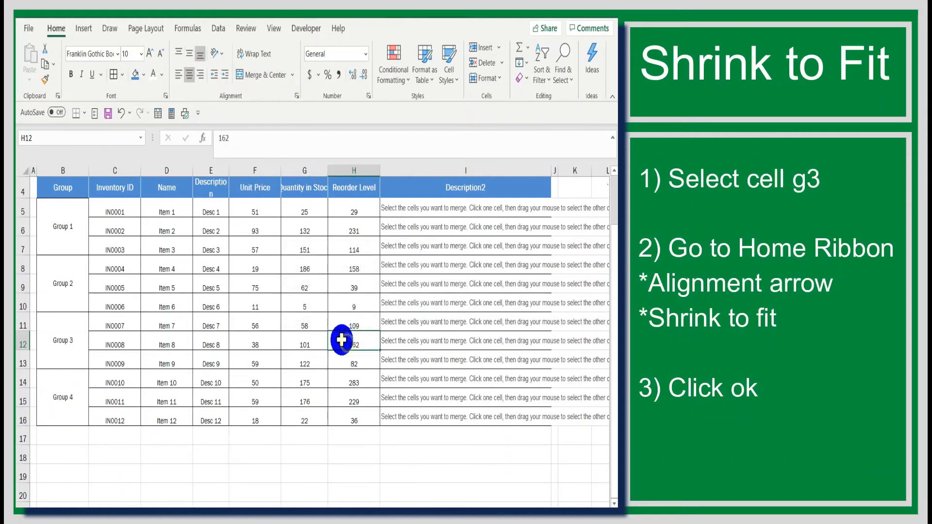
Apply the Shrink to fit text control to the Quantity in Stock header in cell G4
scroll(261, 336, up, 1)
scroll(262, 336, down, 1)
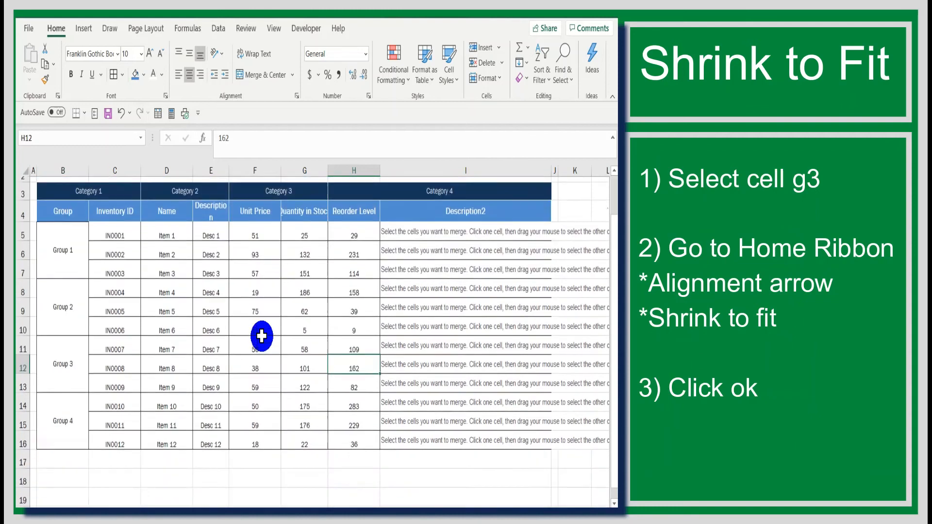
scroll(261, 333, up, 1)
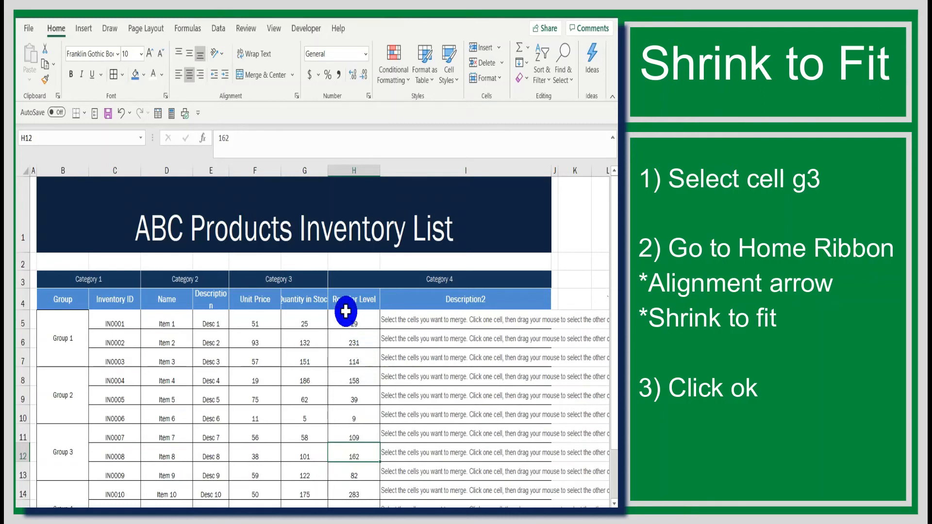
click(317, 301)
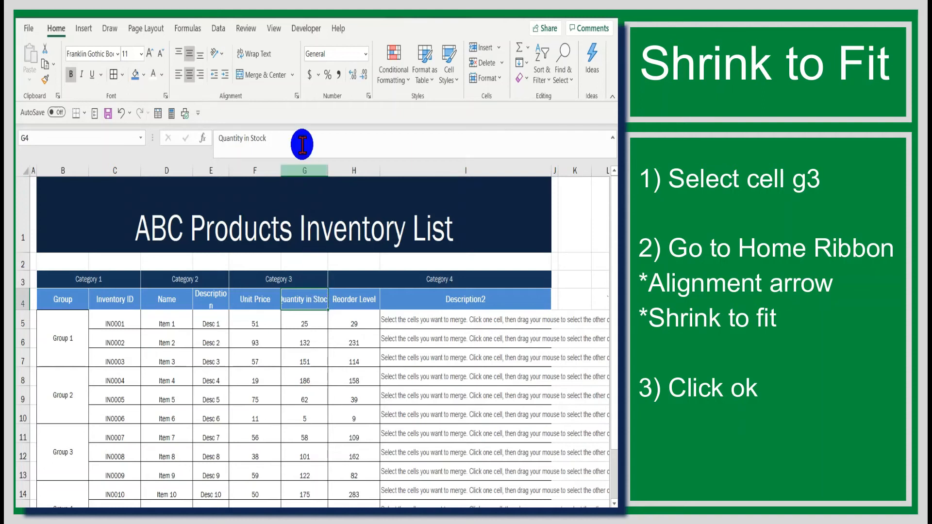
click(296, 96)
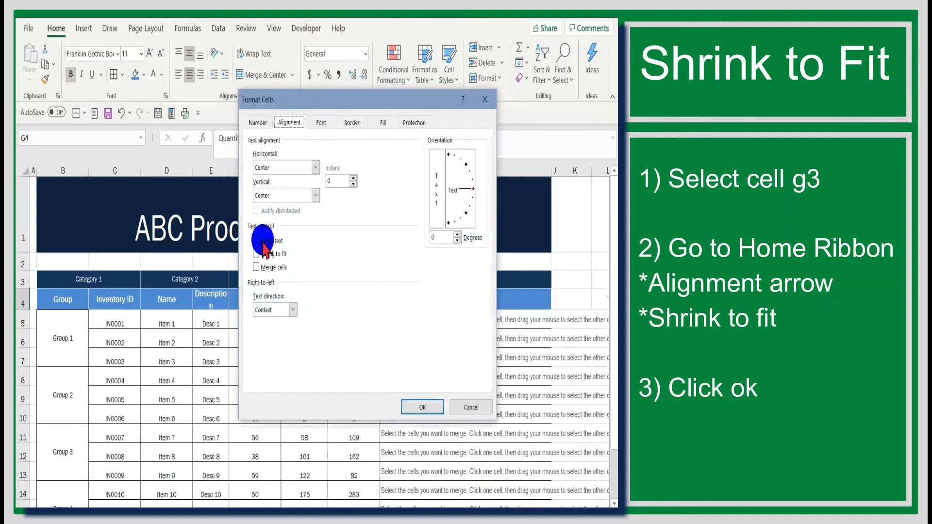
click(256, 254)
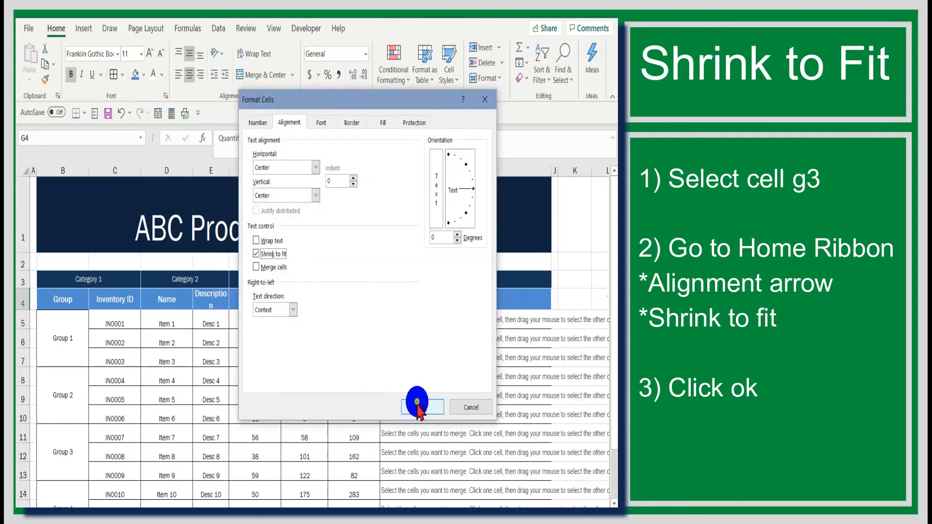
click(417, 404)
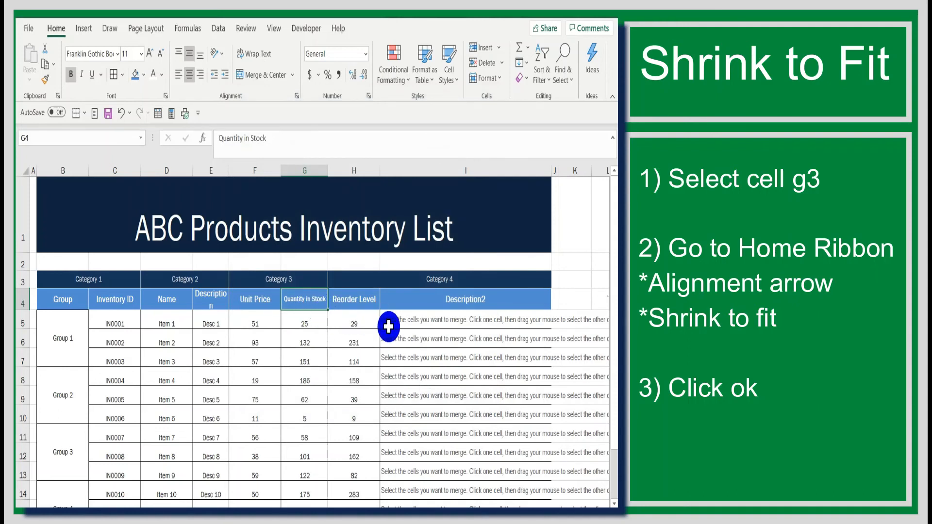
Widen column E slightly so its Description header fits on one line
scroll(444, 340, down, 1)
scroll(444, 340, up, 1)
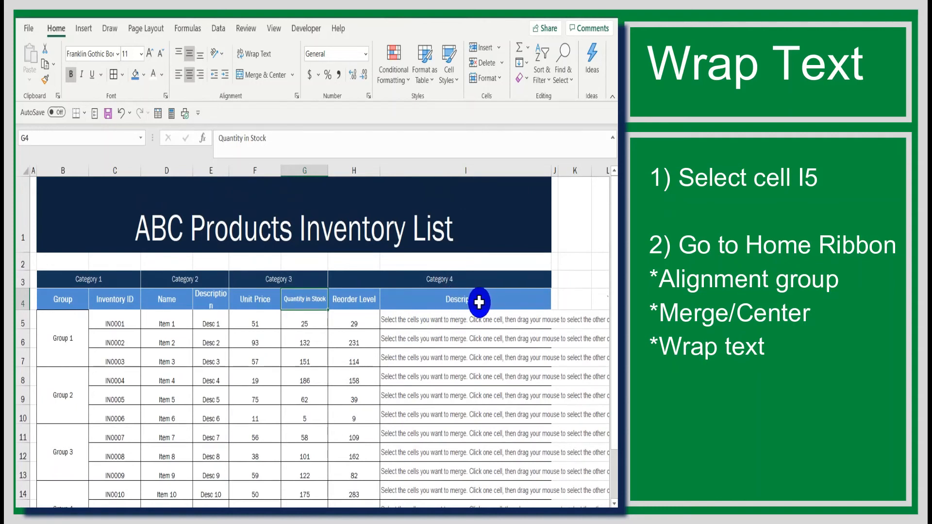
drag(228, 171, 232, 171)
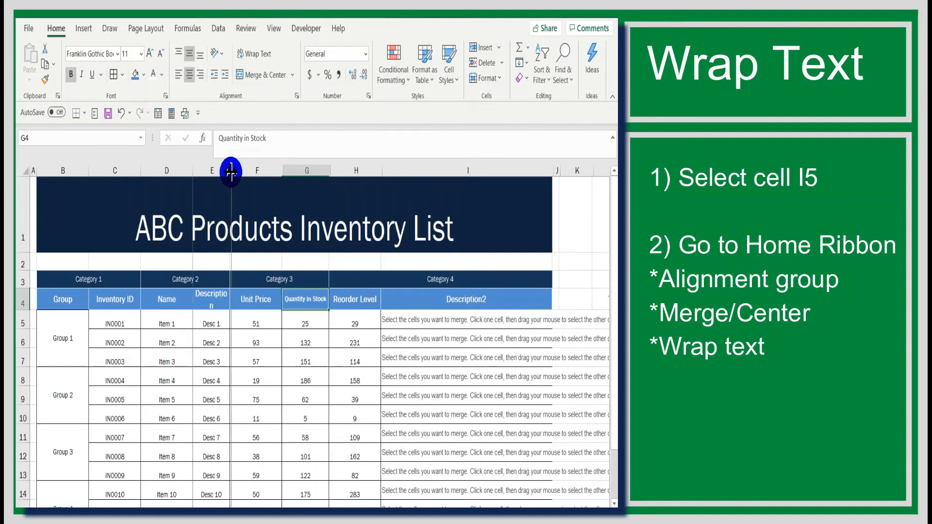
Turn on Wrap Text for the long description in cell I5 of the Description2 column
click(402, 319)
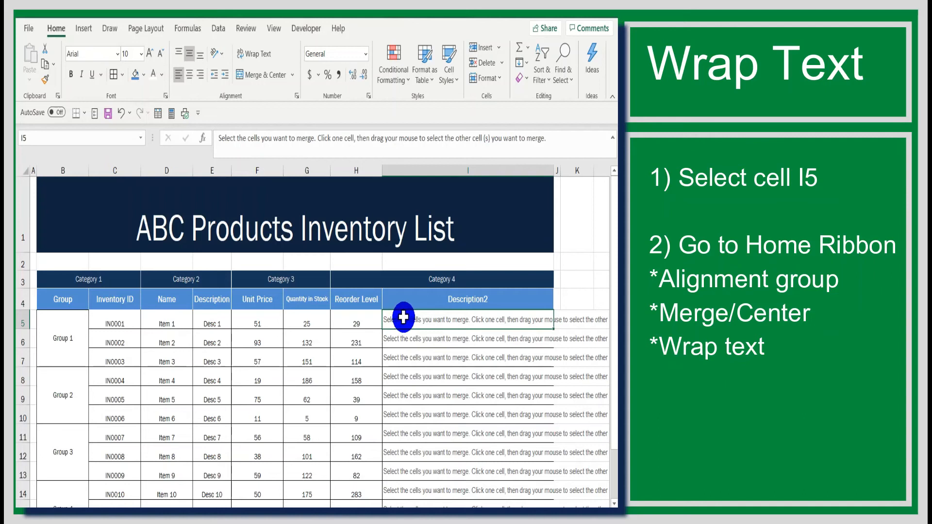
scroll(407, 368, down, 1)
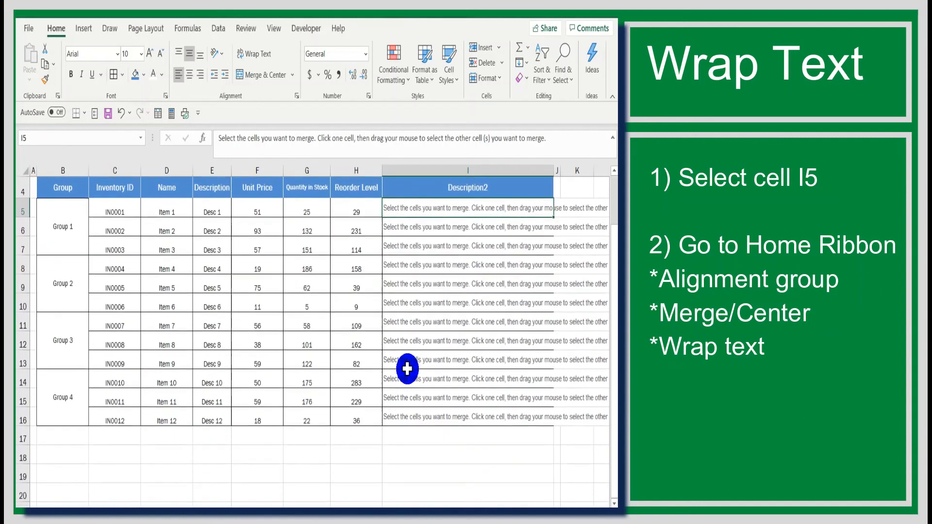
scroll(423, 322, up, 1)
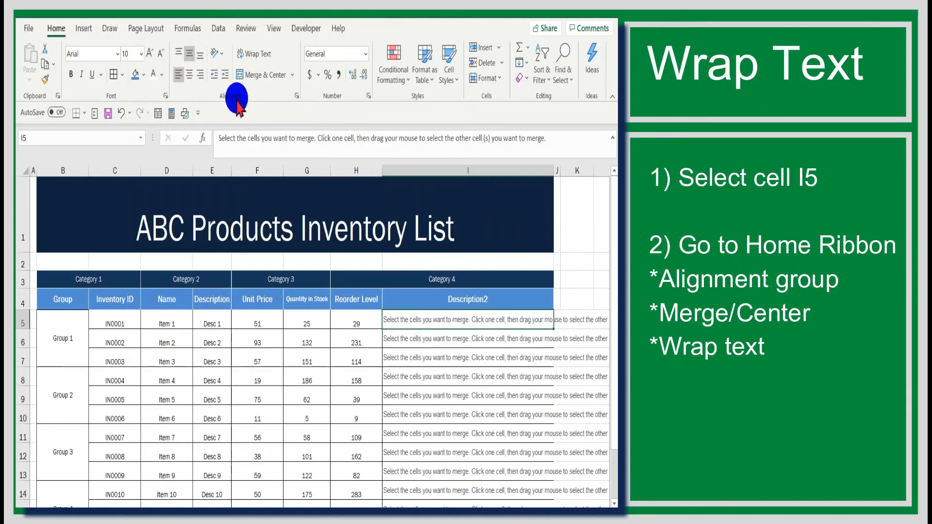
click(263, 55)
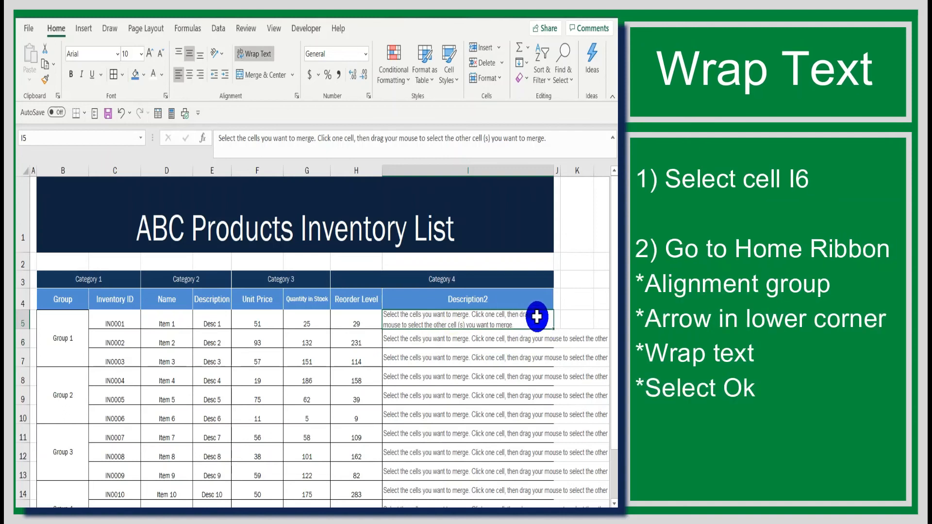
Apply the Wrap text control to the description in cell I6 through the cell alignment settings
click(457, 343)
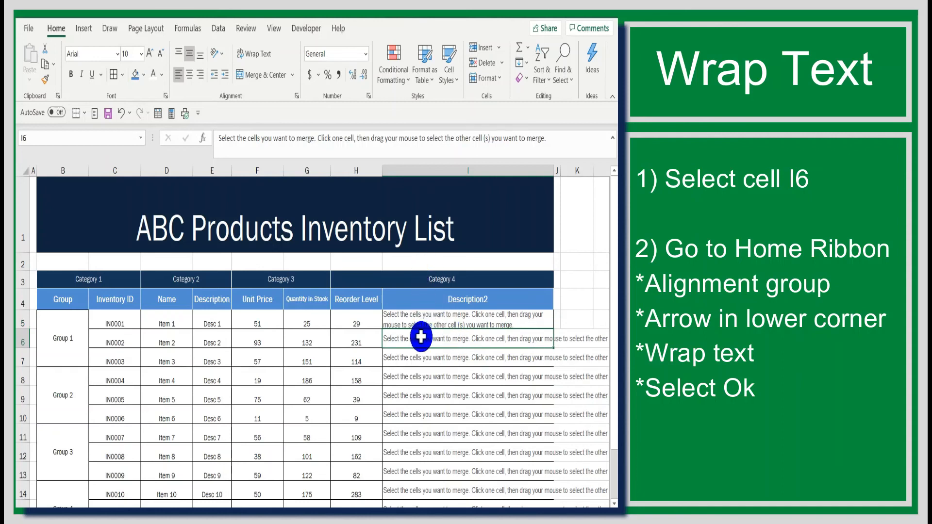
click(297, 97)
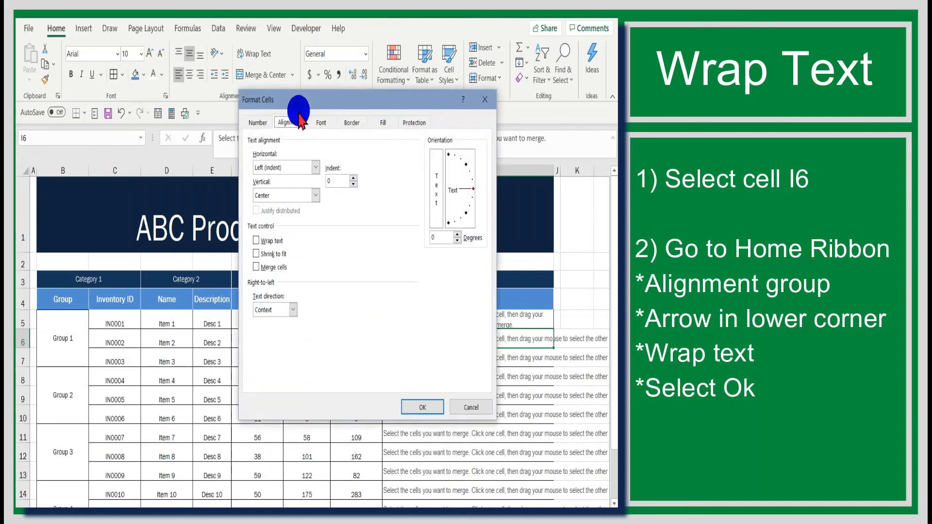
click(272, 241)
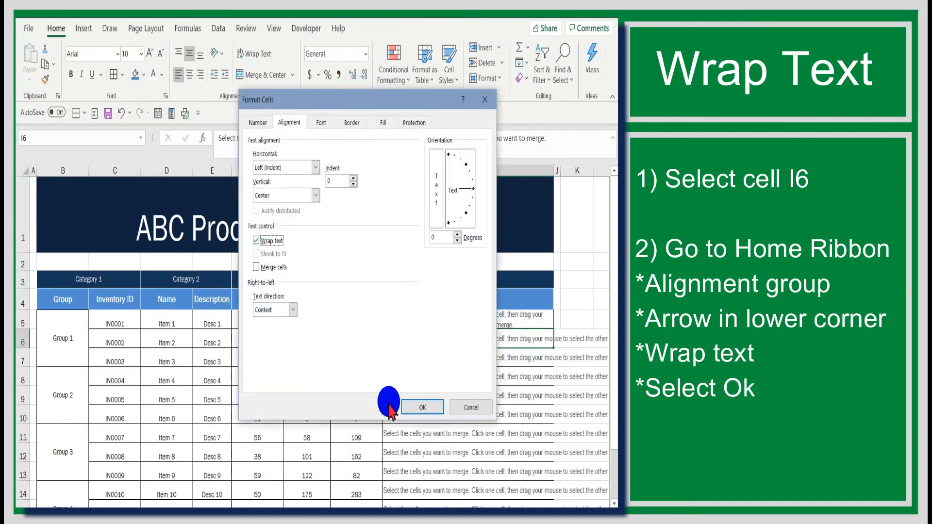
click(412, 408)
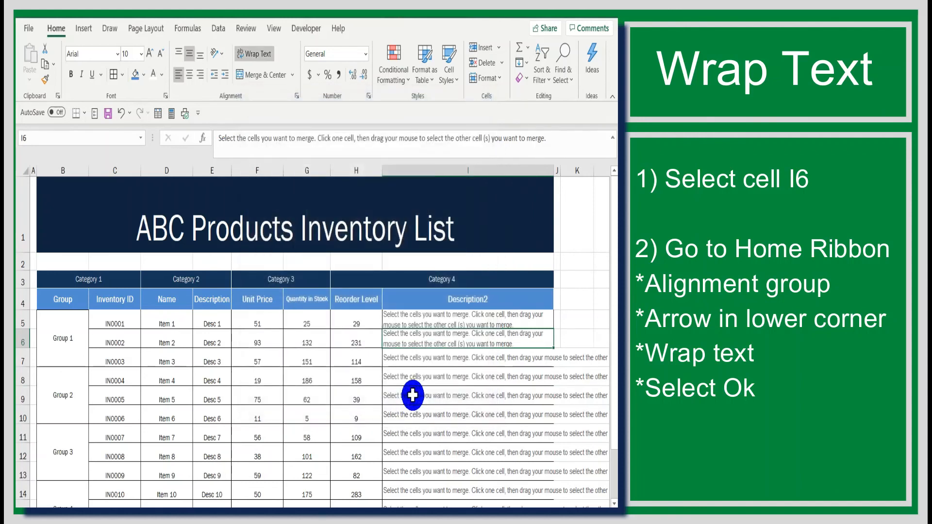
Format cell I7 in the Description2 column with the Wrap text alignment option
click(417, 359)
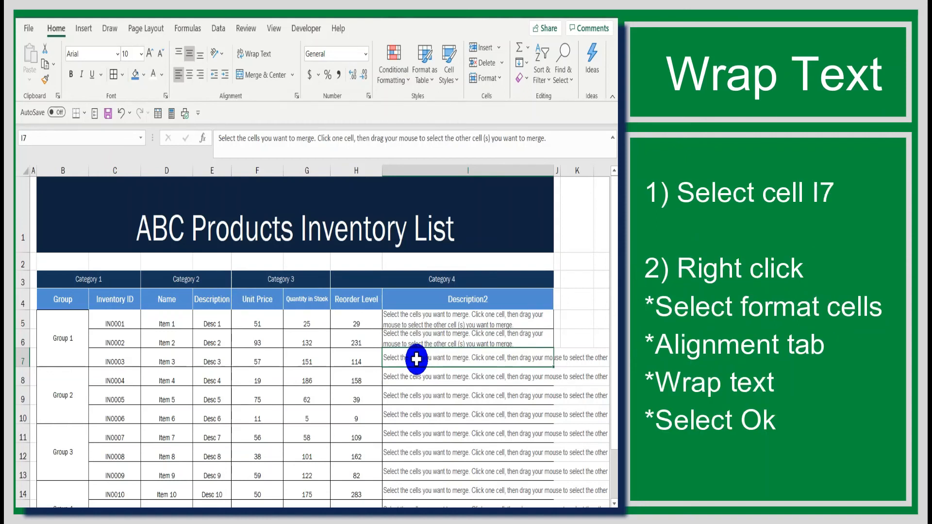
scroll(416, 359, down, 1)
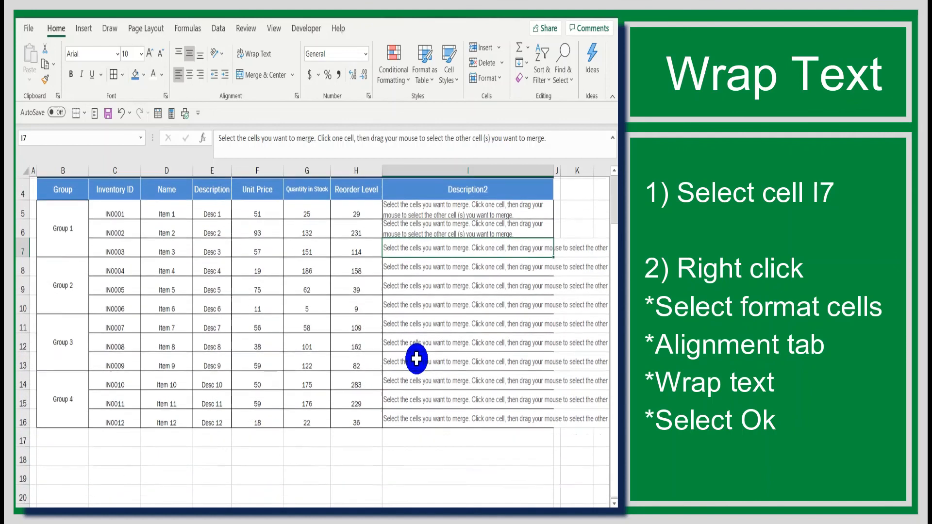
right_click(412, 249)
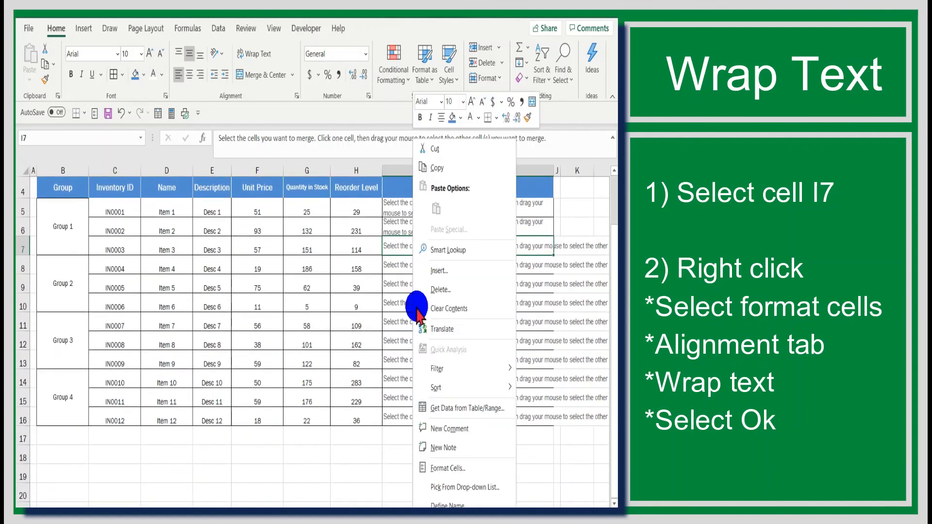
click(451, 463)
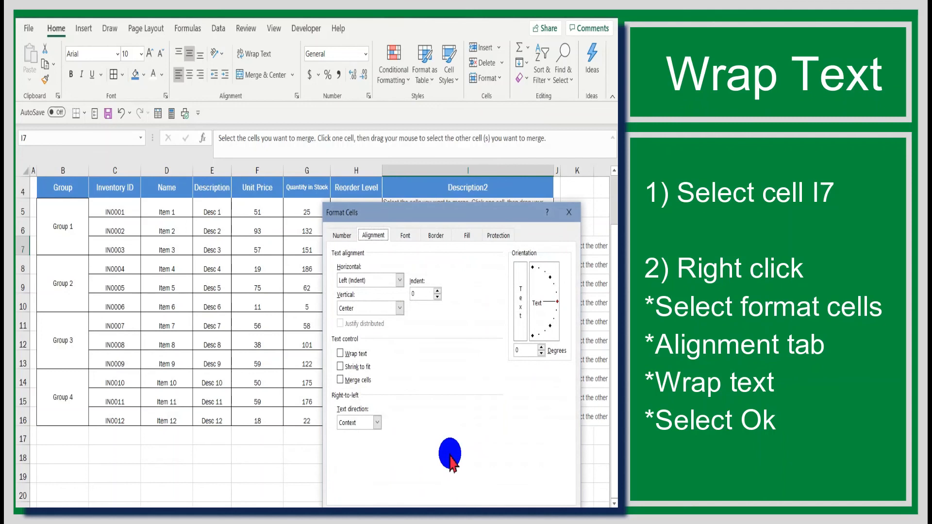
click(354, 353)
click(494, 505)
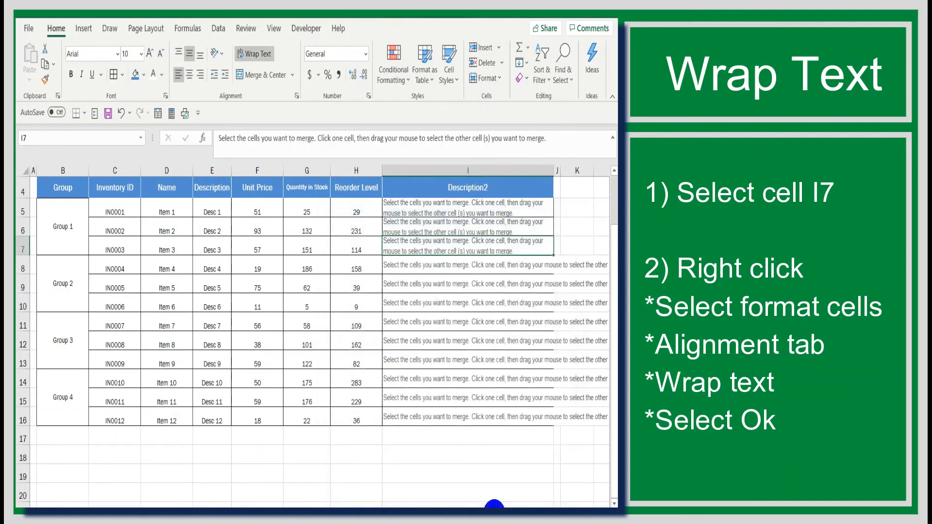
Wrap the text of the remaining Description2 cells I8:I16 together, and deselect the range
click(475, 378)
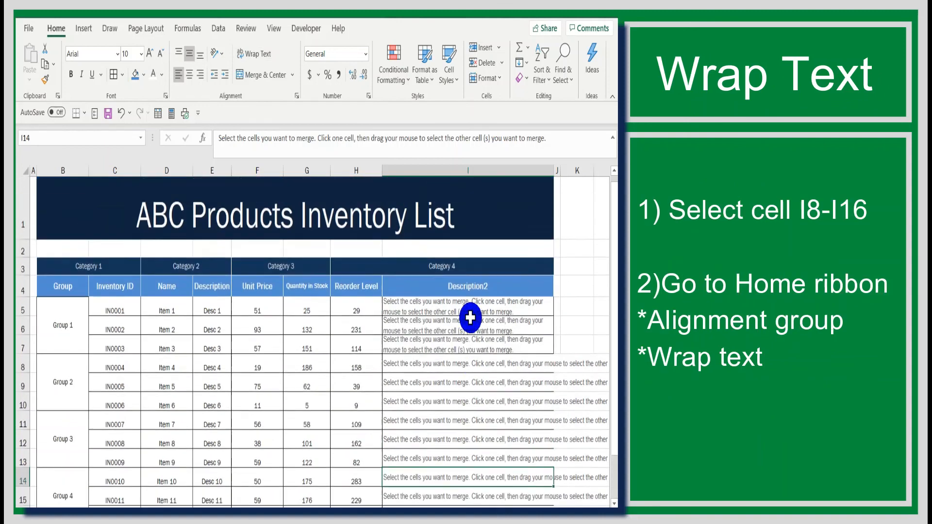
scroll(470, 316, down, 3)
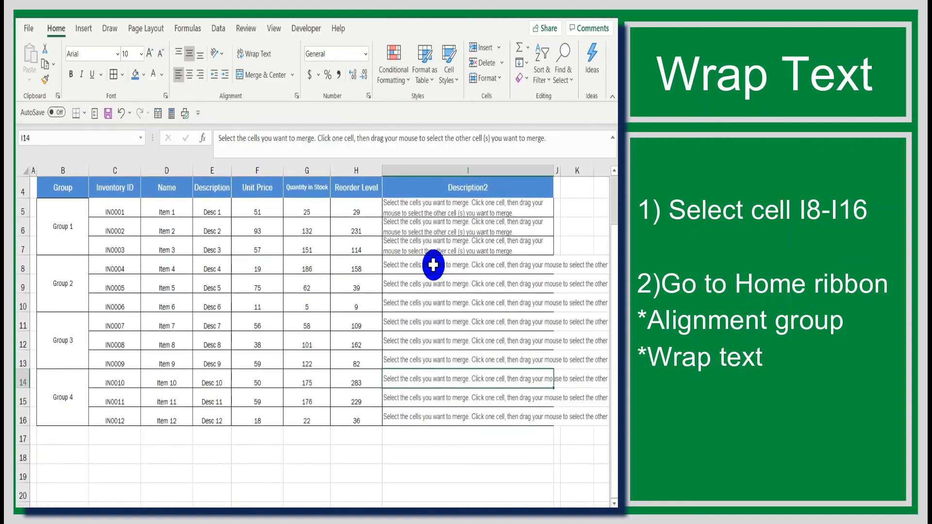
click(433, 265)
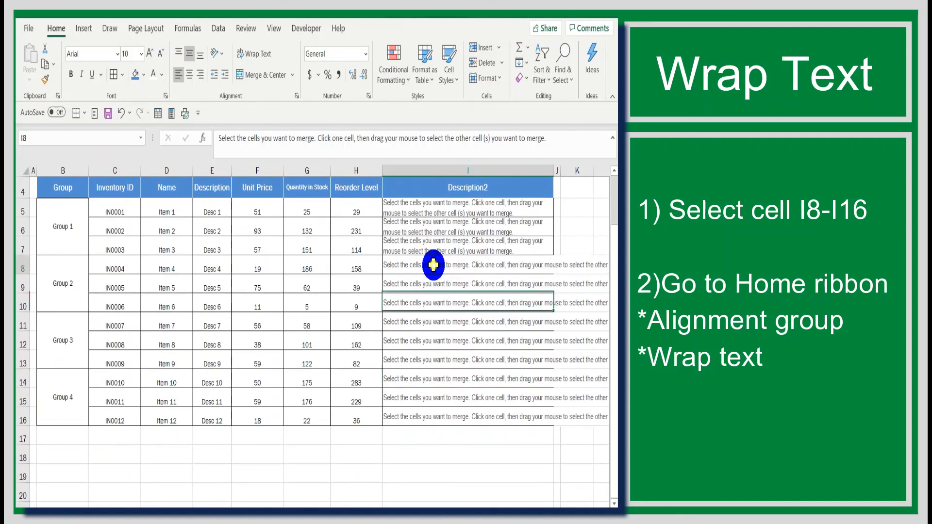
drag(433, 265, 426, 416)
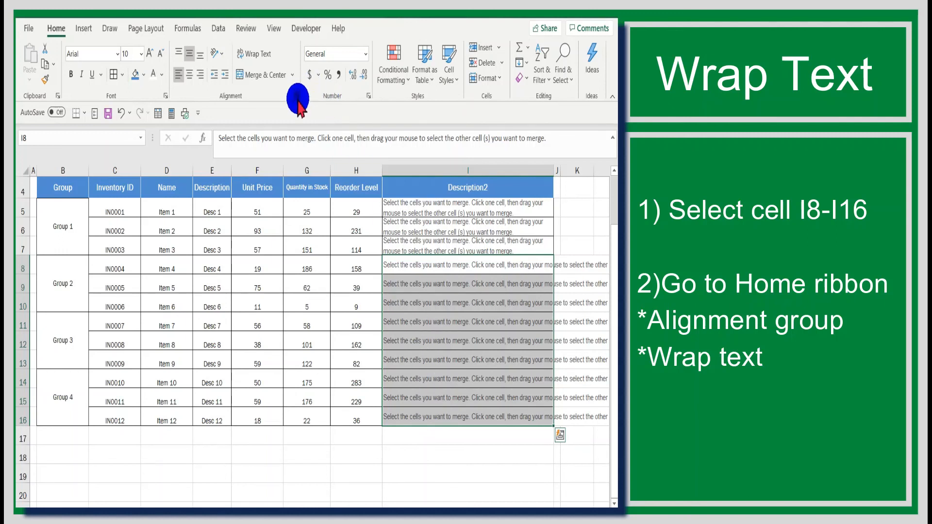
click(257, 53)
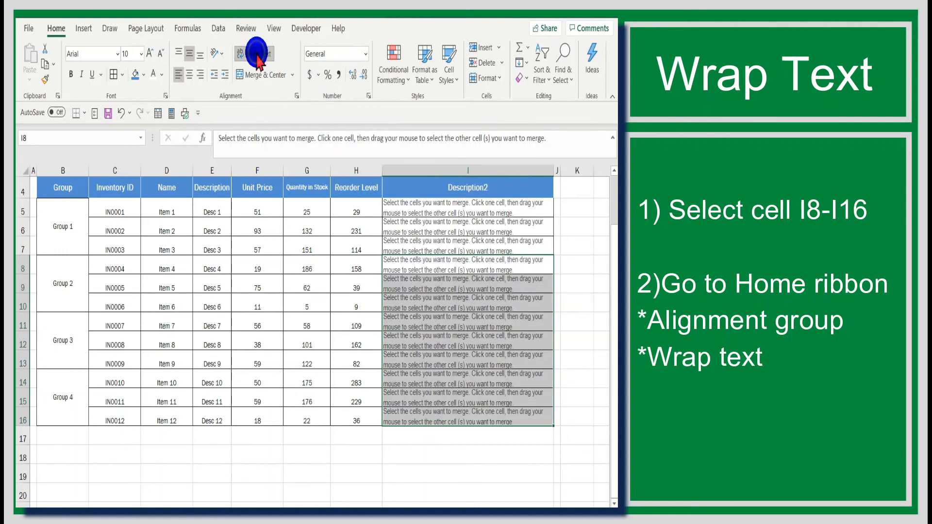
click(573, 307)
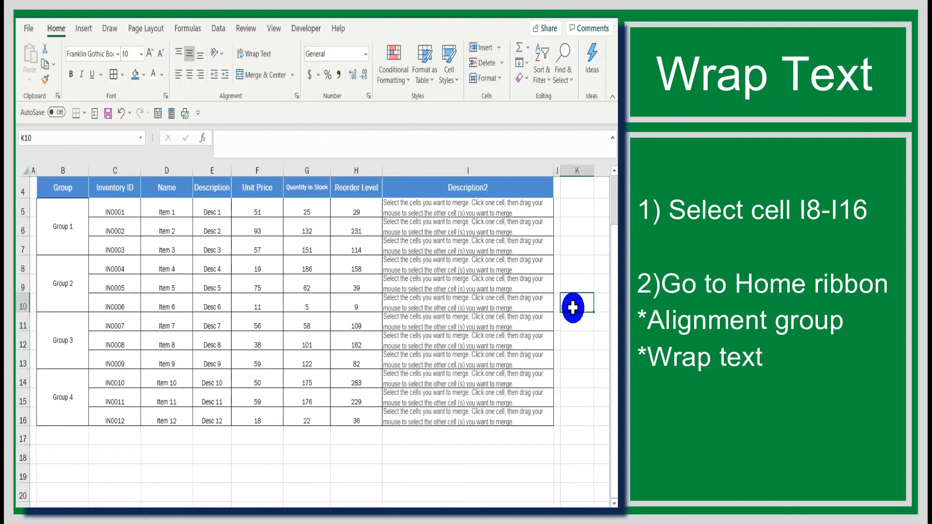
scroll(573, 308, up, 1)
scroll(573, 308, down, 1)
scroll(573, 308, up, 1)
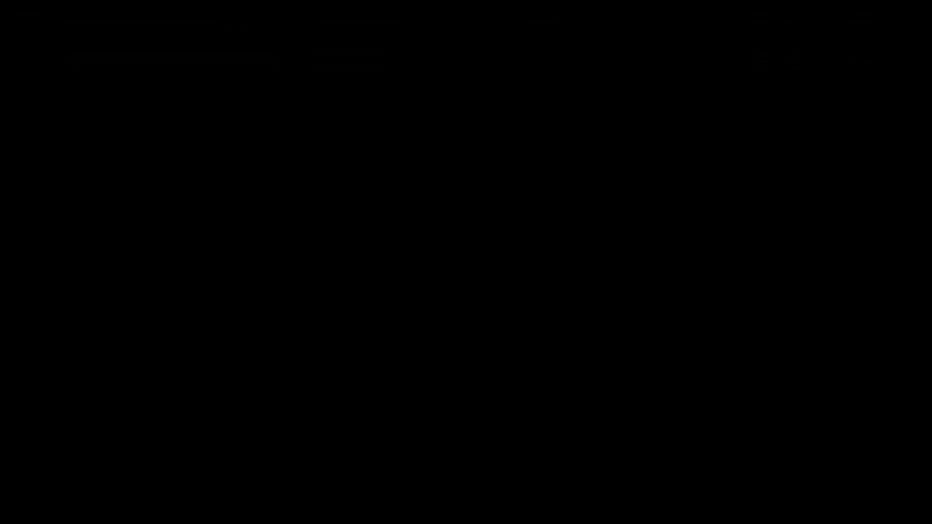